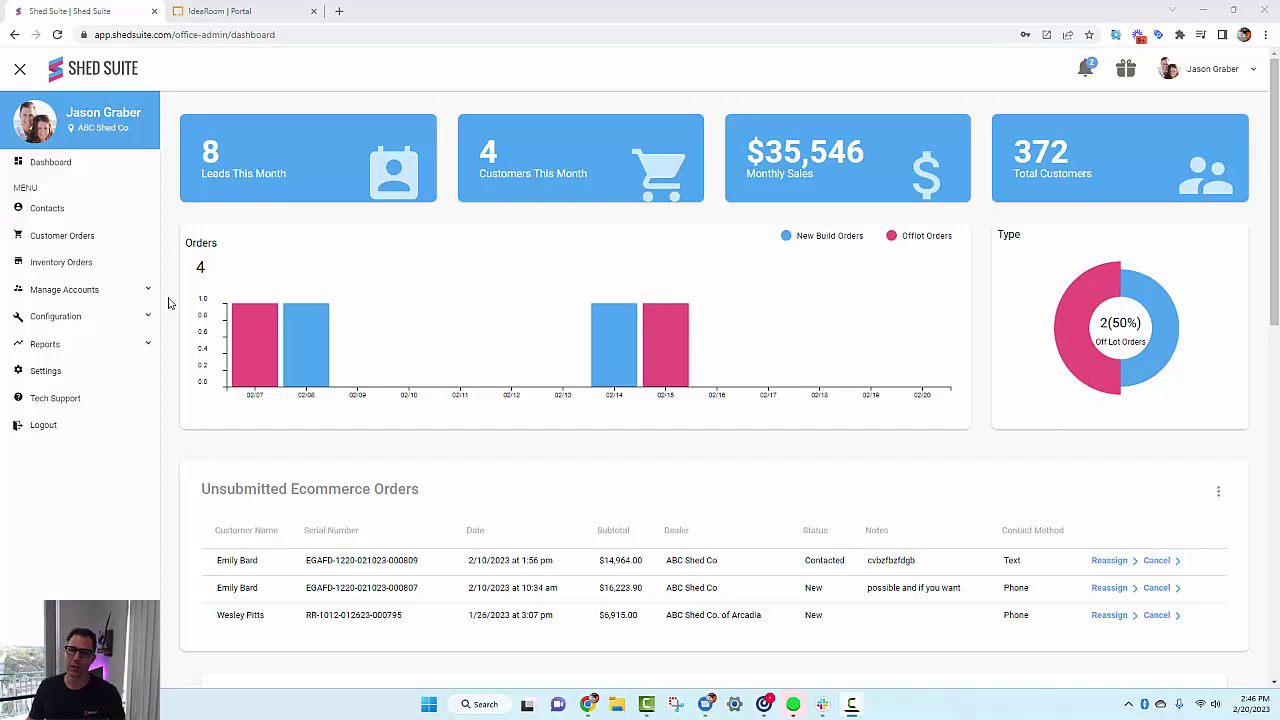
Step: Open the Ecommerce Settings page from the sidebar's Configuration section
left_click(118, 316)
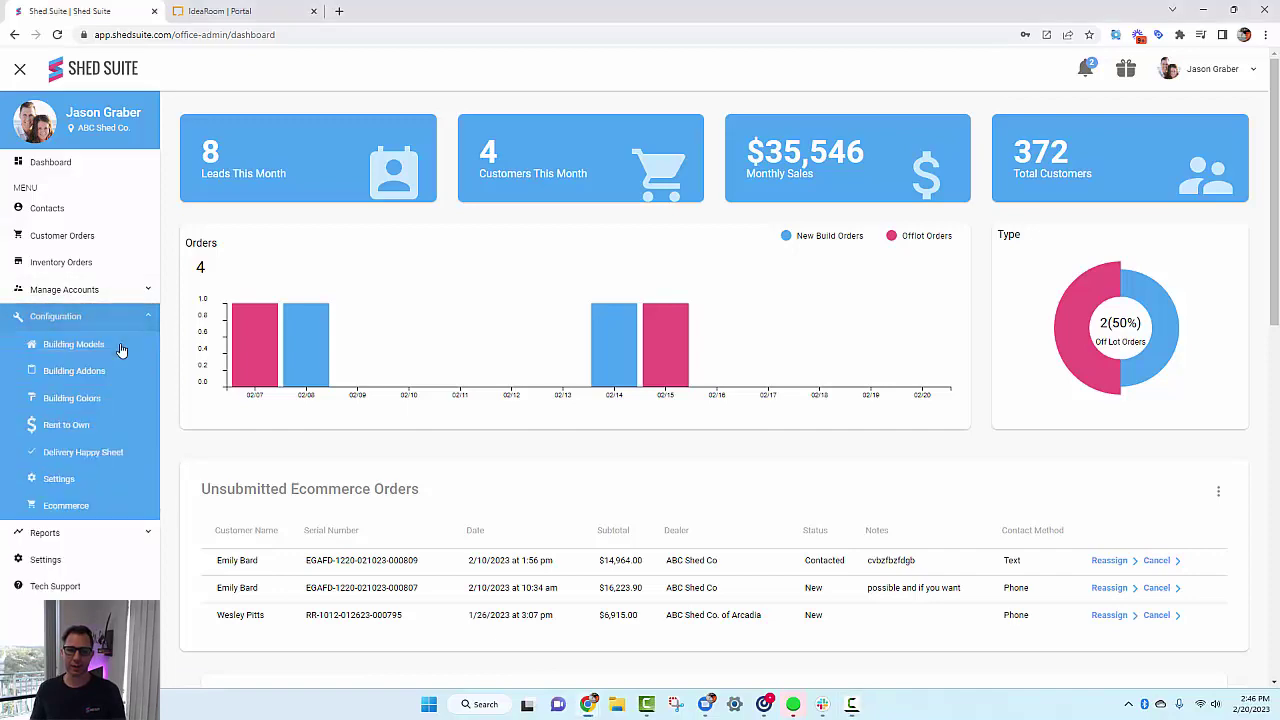
left_click(107, 508)
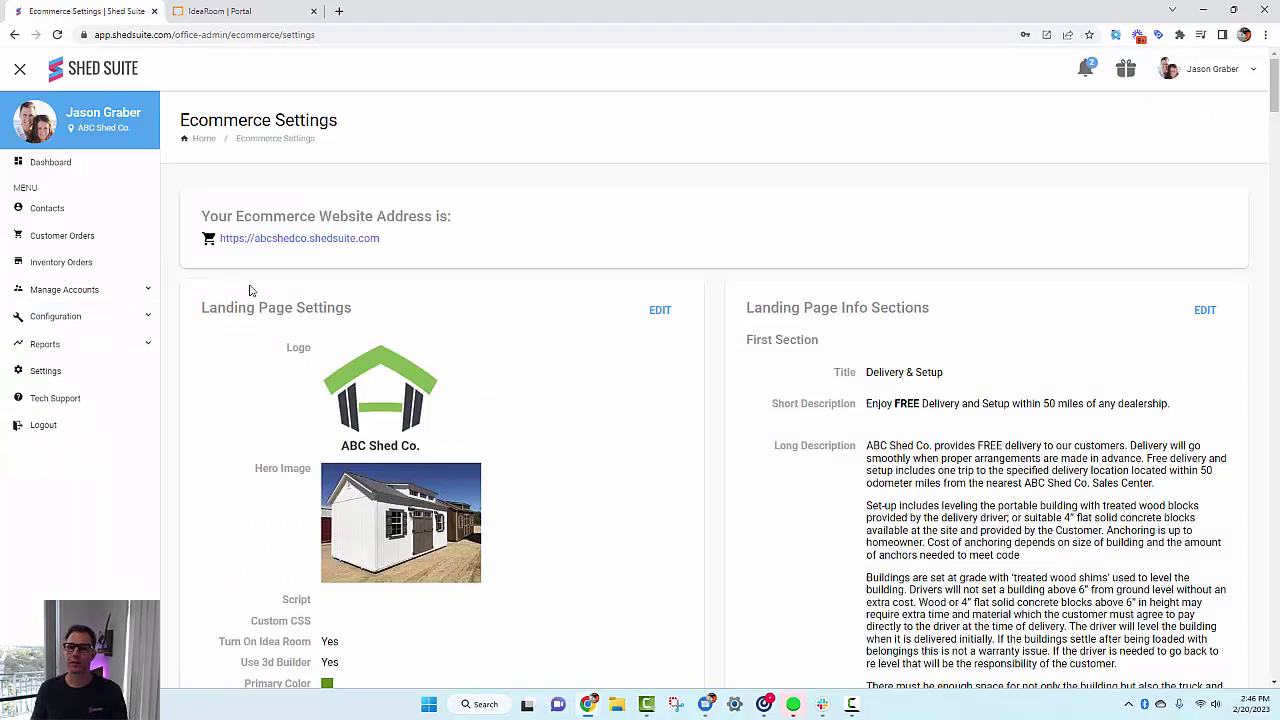
scroll(440, 317, "down", 1)
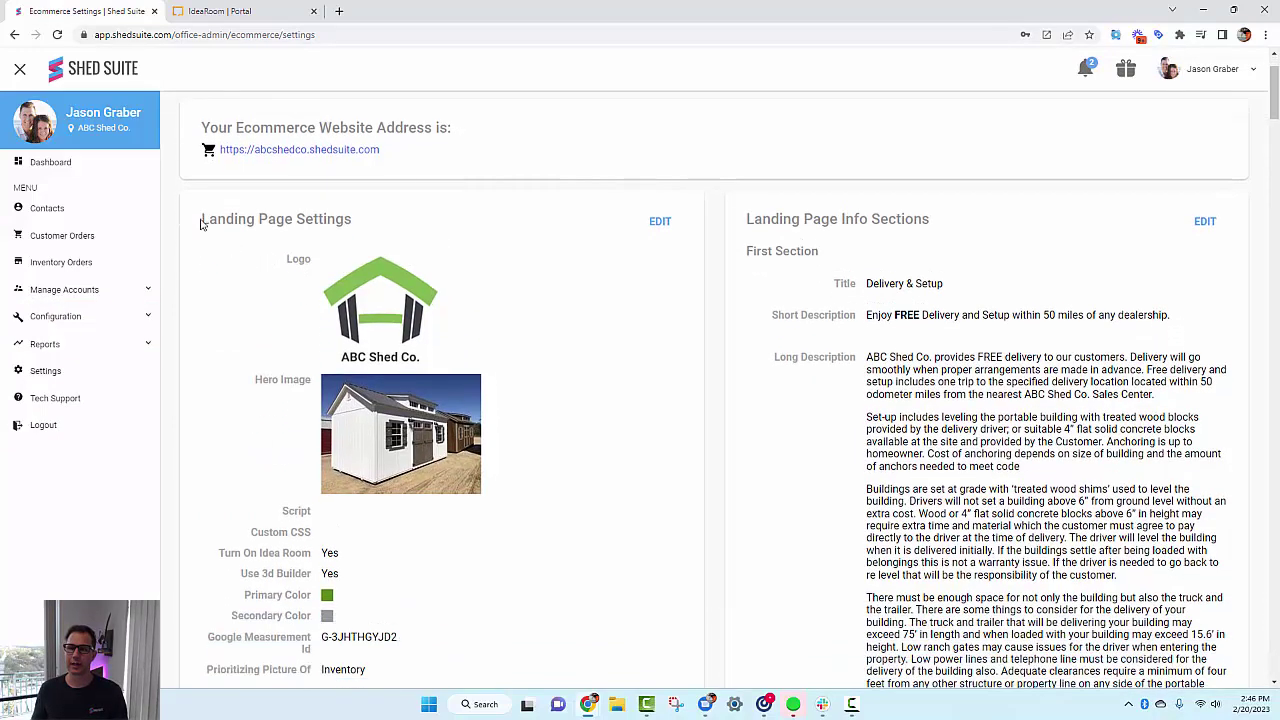
left_click_drag(202, 224, 403, 211)
left_click(403, 211)
left_click(660, 221)
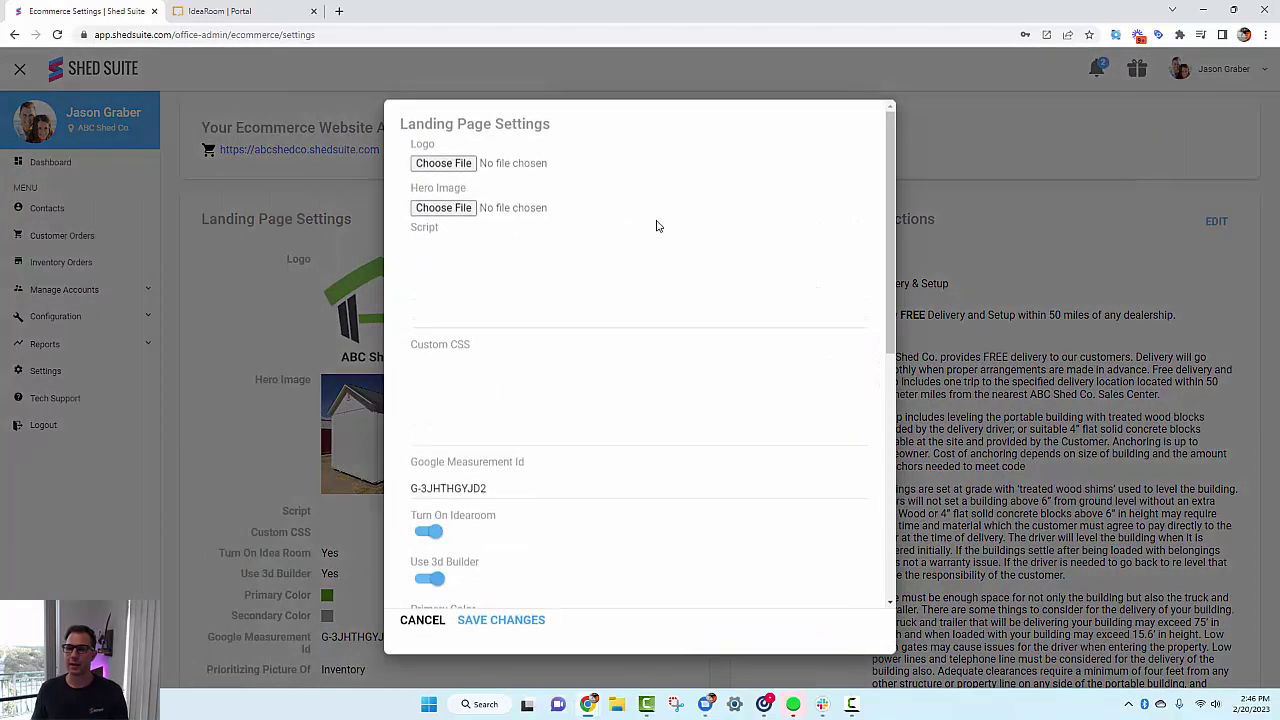
scroll(600, 240, "down", 3)
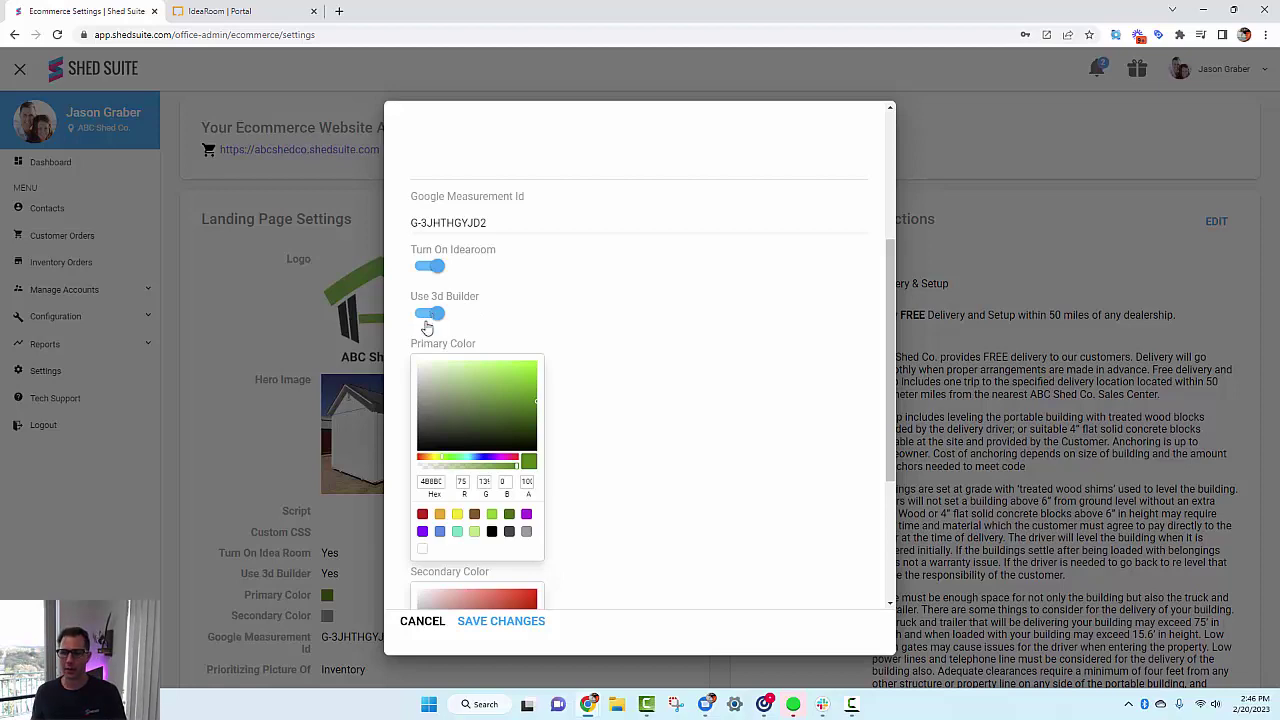
Step: Discard the landing page settings and open the live ABC Shed Co. storefront in a new tab
left_click(420, 621)
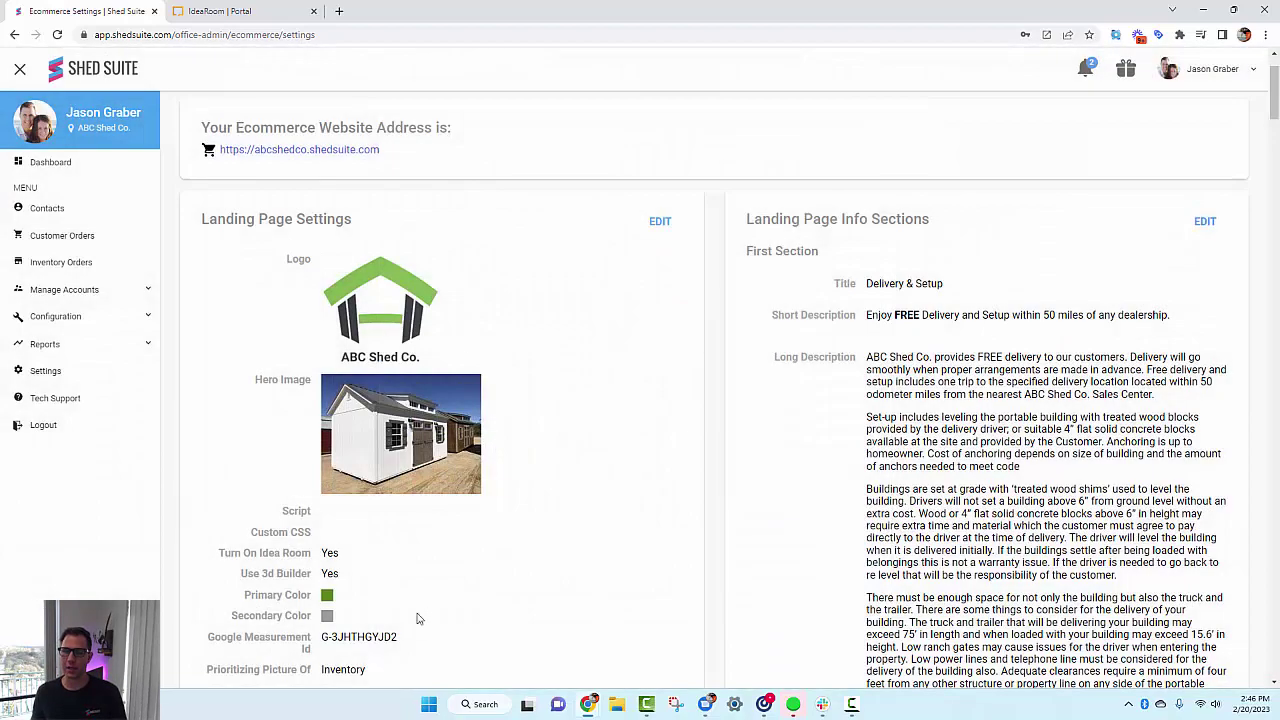
left_click(298, 155)
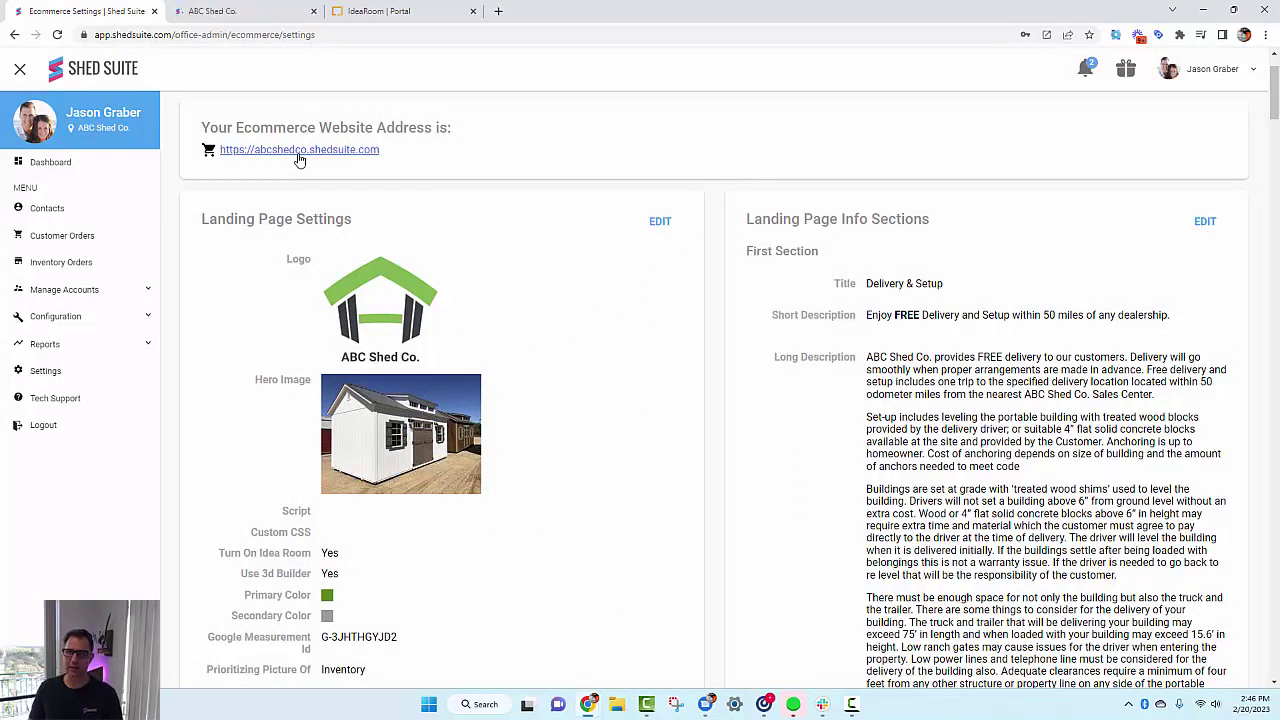
left_click(245, 12)
Step: Jump to the Design your own configurator and start editing its address to remove the #
left_click(598, 77)
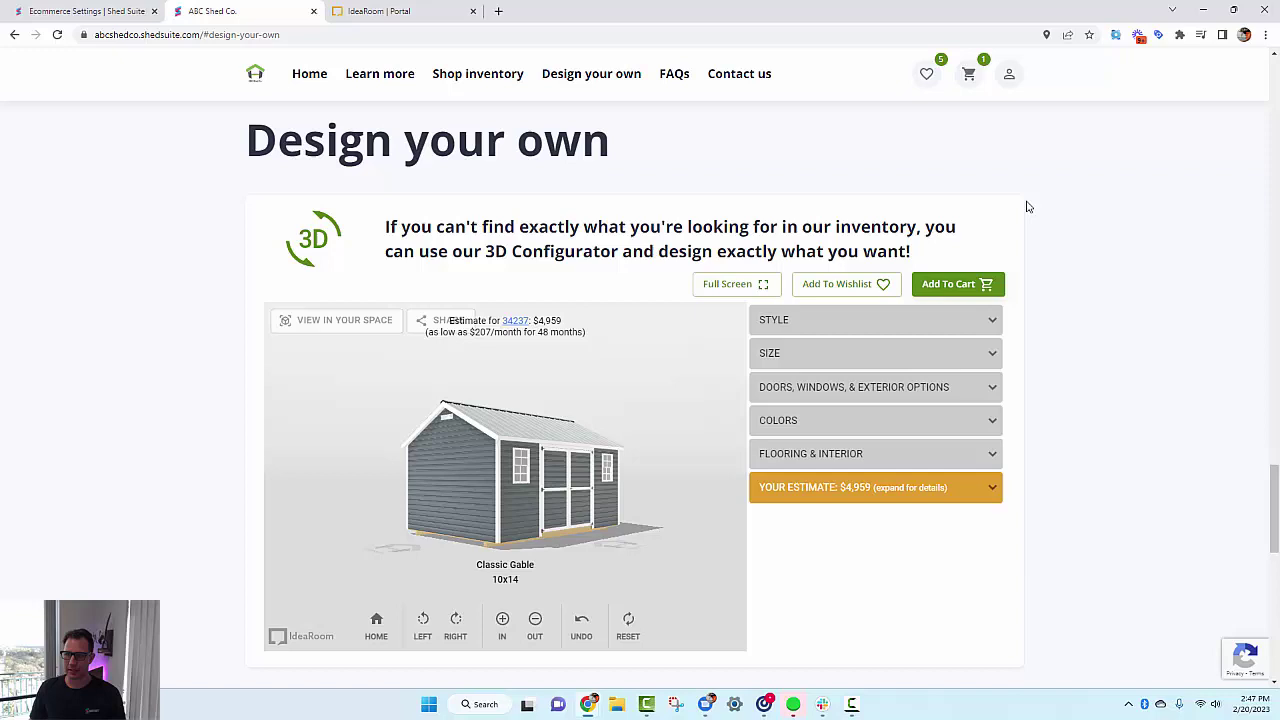
scroll(1027, 206, "down", 1)
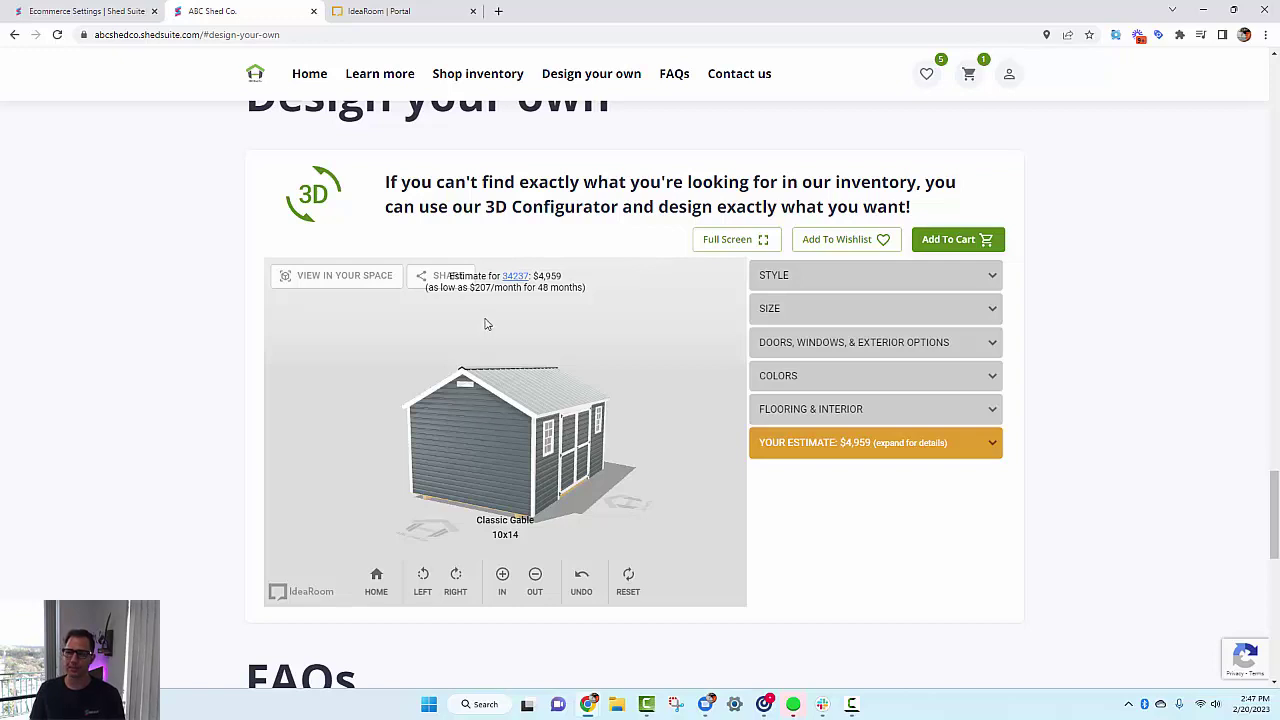
scroll(410, 253, "up", 1)
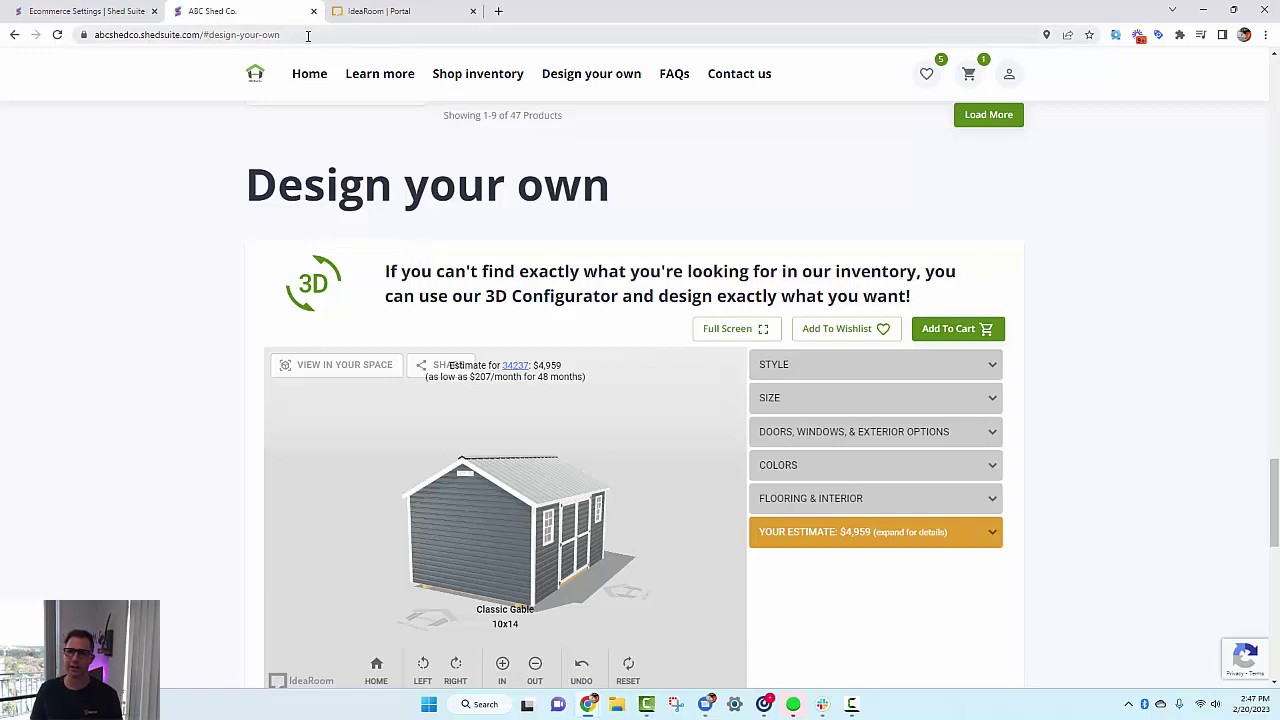
left_click(211, 35)
left_click(210, 37)
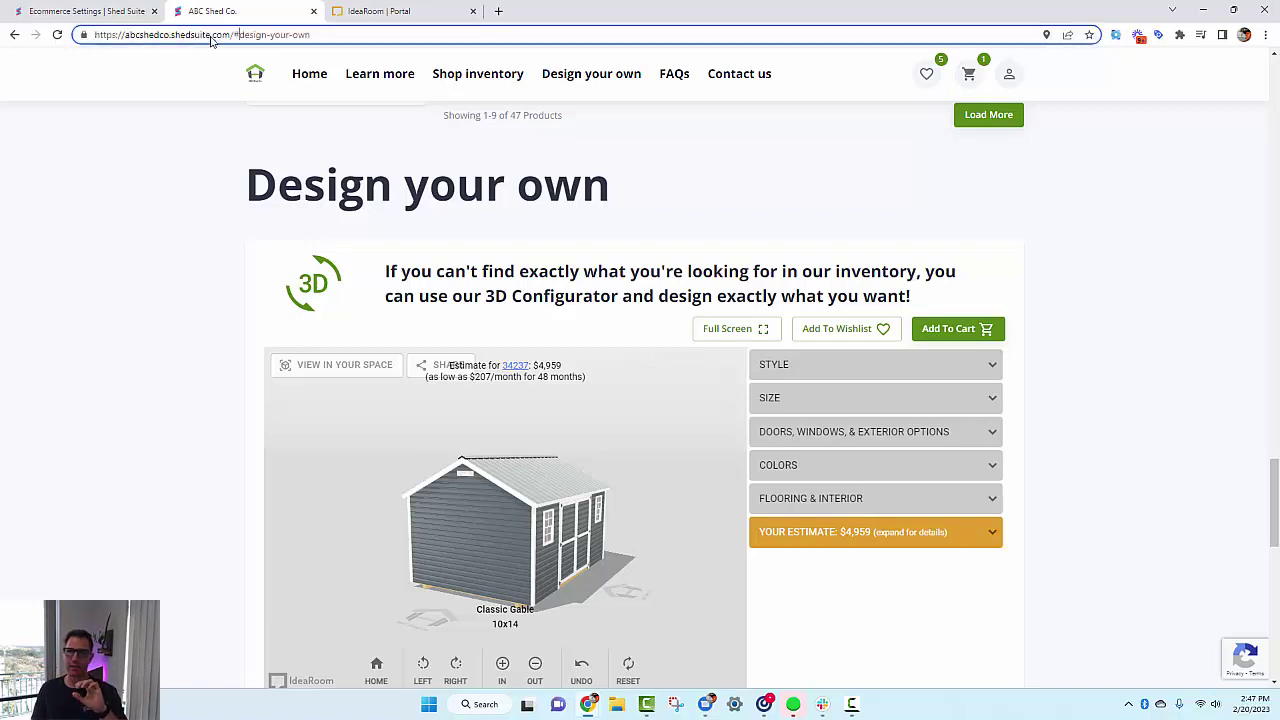
Step: Load the standalone Design your own page without the # and orbit the shed model
key("BackSpace")
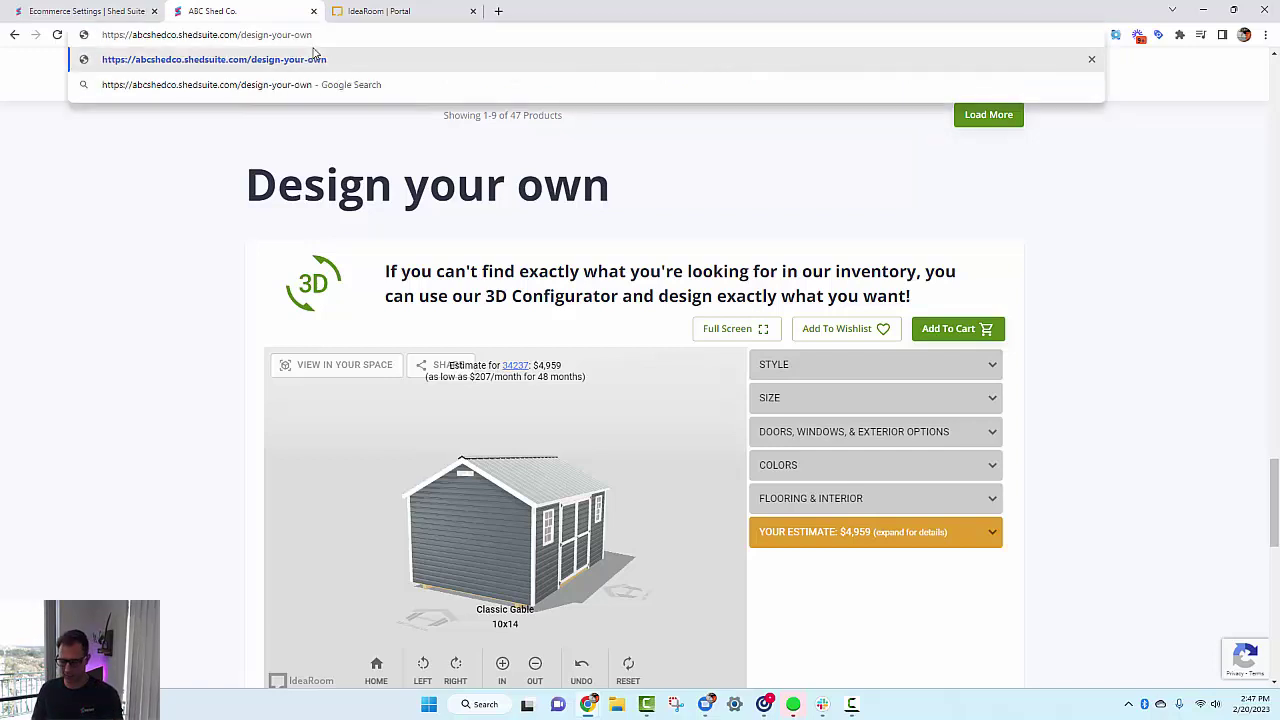
key("Return")
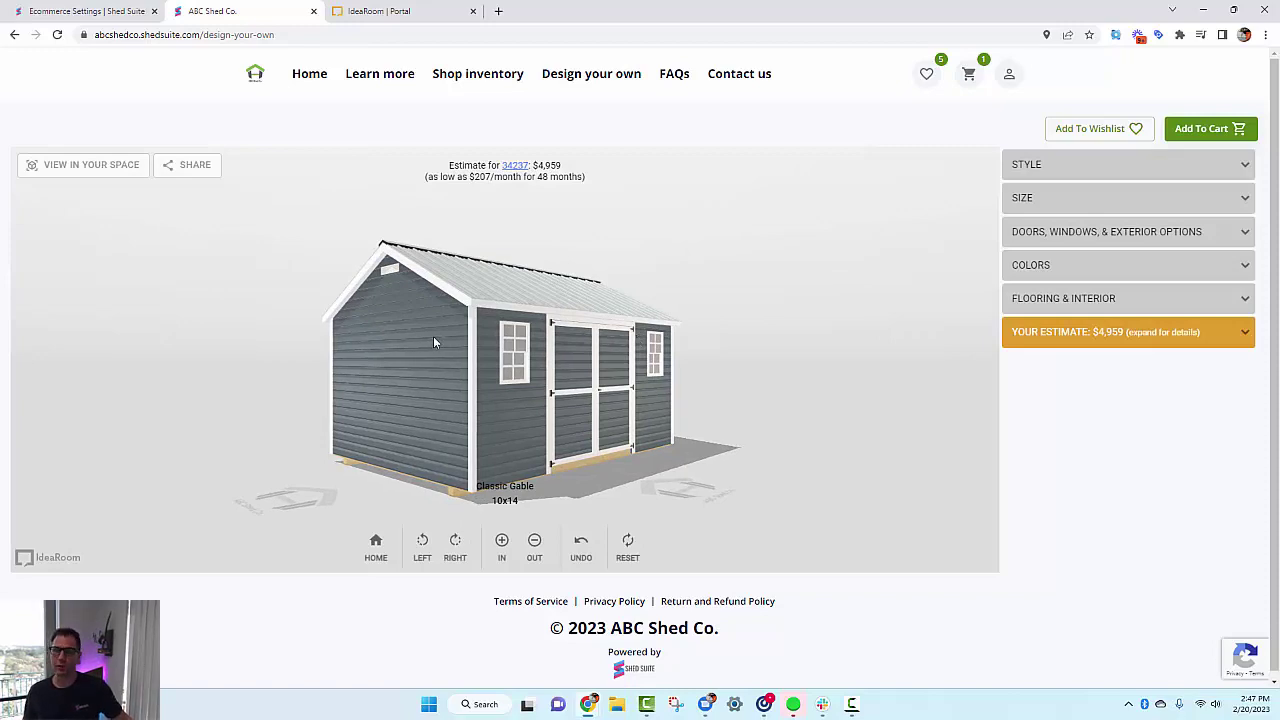
left_click_drag(446, 339, 733, 263)
Step: Change the style to Premium Shed Dormer, add it to the wish list, and view the list
left_click(1166, 164)
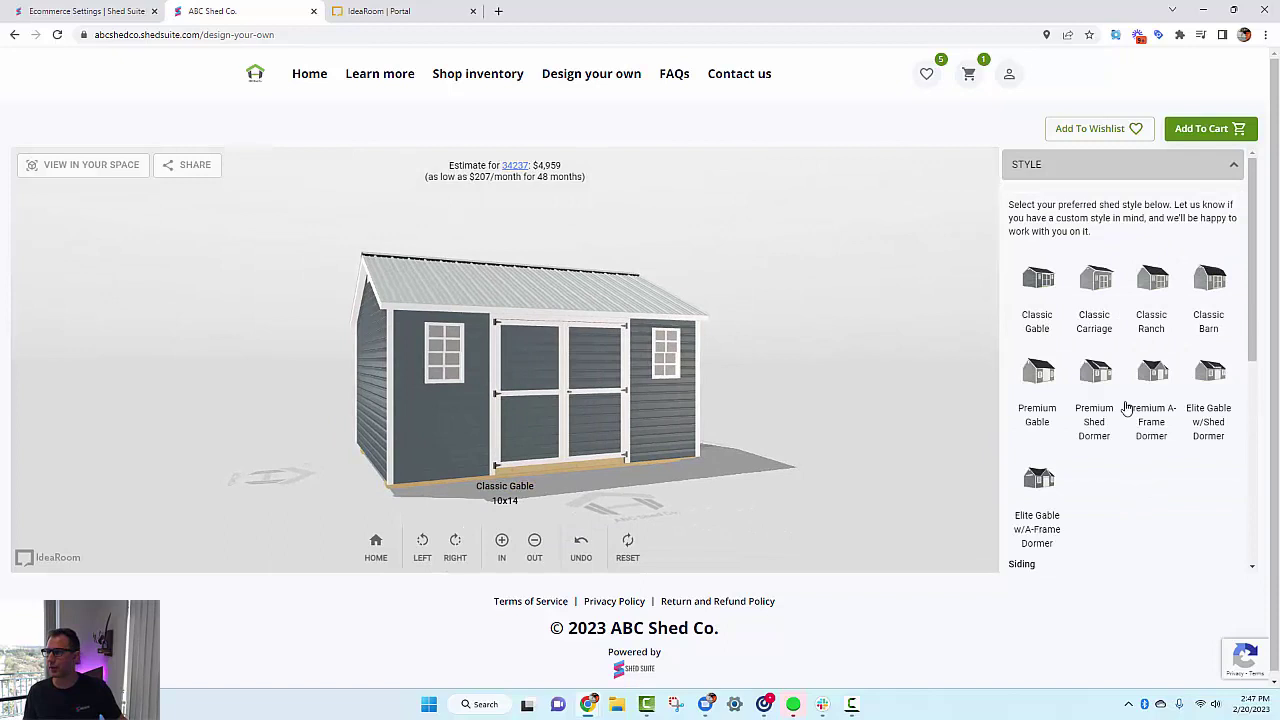
left_click(1094, 372)
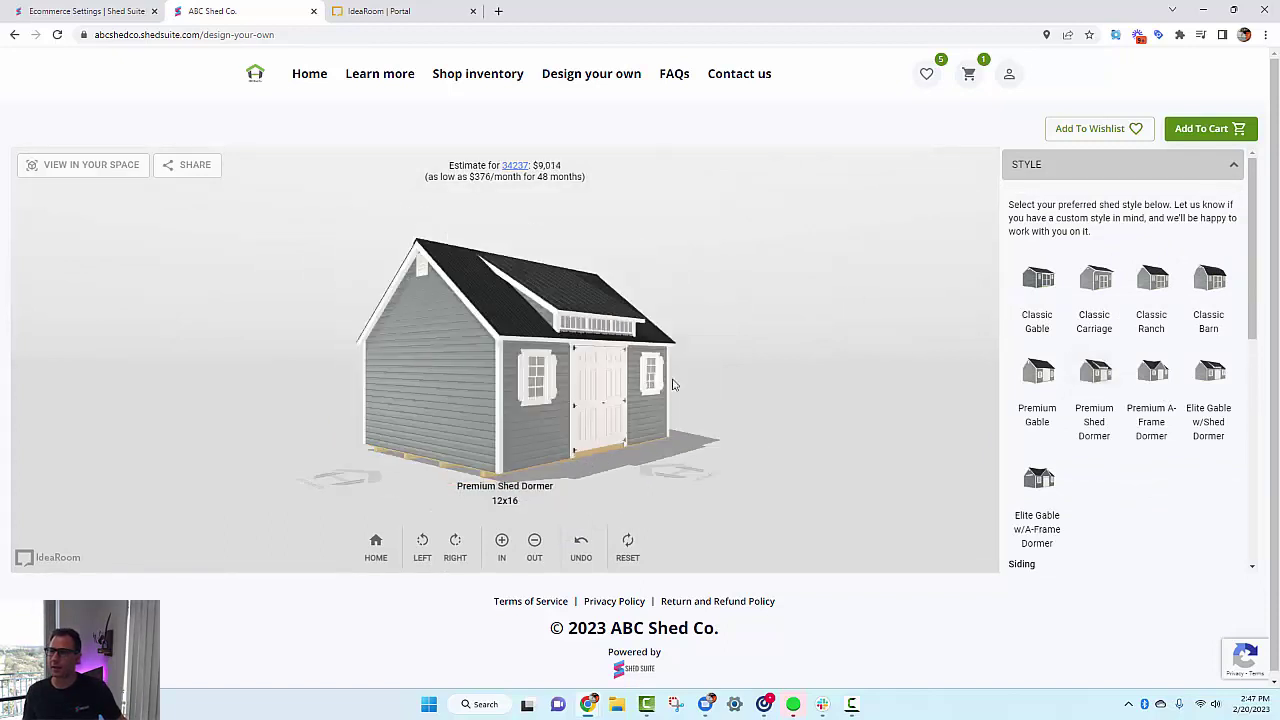
left_click(1134, 128)
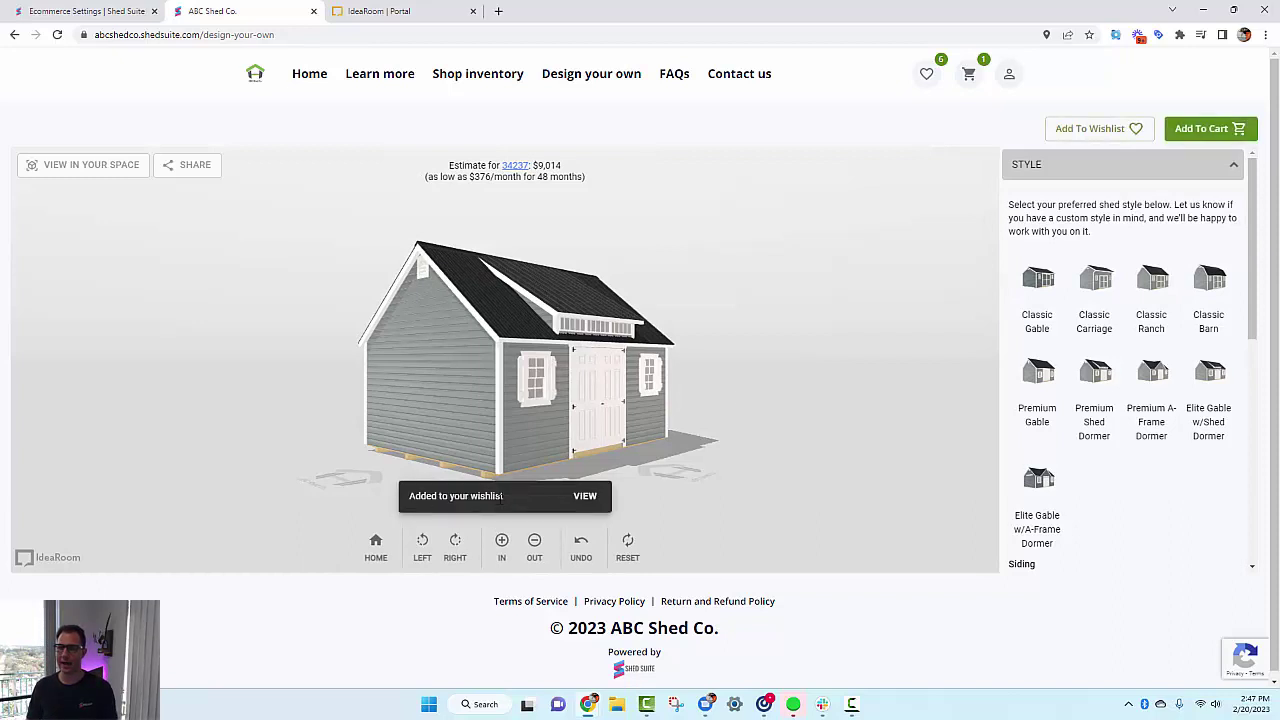
left_click(591, 503)
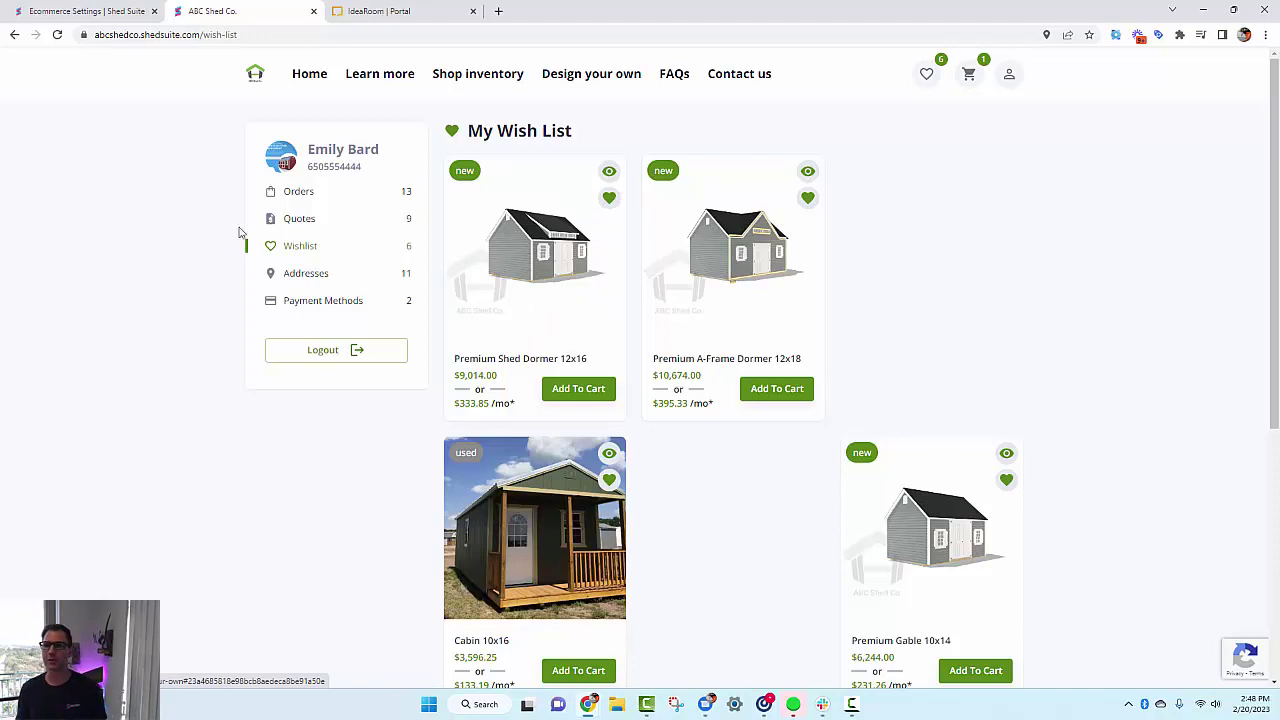
Step: After reviewing the wish list, go back to the Shed Suite Ecommerce Settings tab
left_click(85, 11)
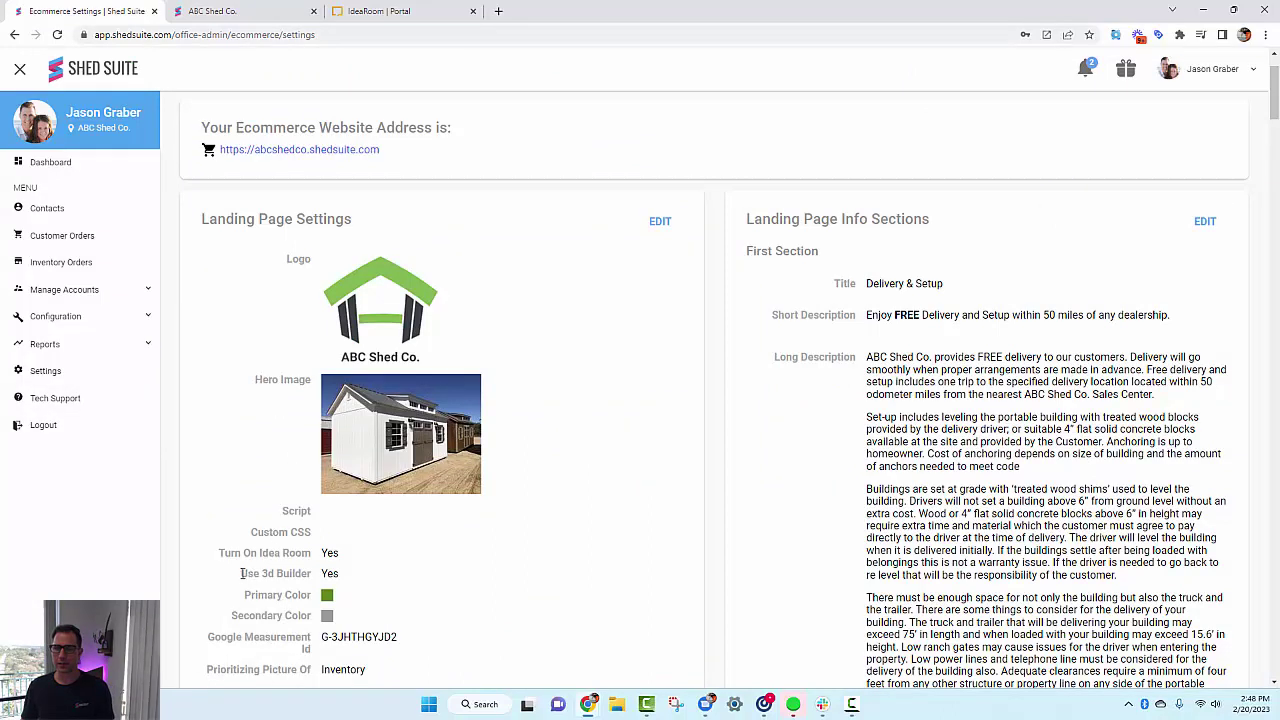
Step: Point out the Use 3d Builder setting, then open ABC Shed Co under Manage Dealers
left_click_drag(241, 573, 366, 569)
left_click(368, 569)
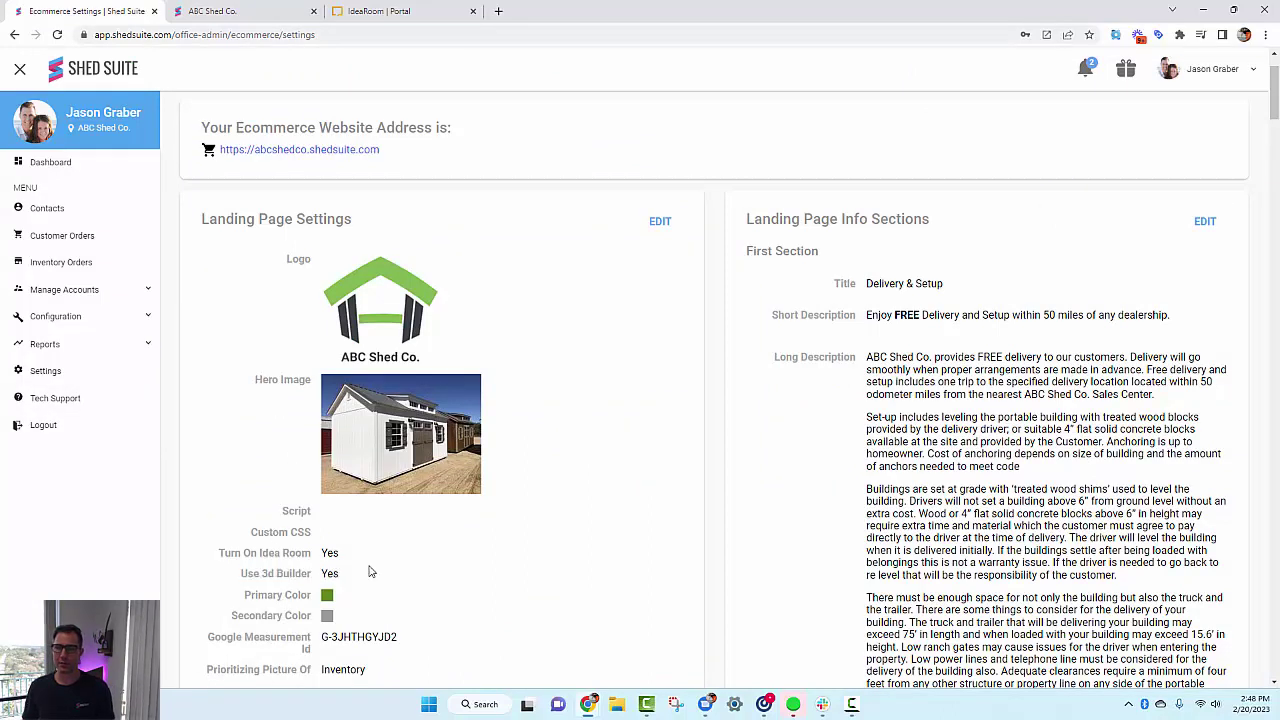
left_click(129, 290)
left_click(113, 343)
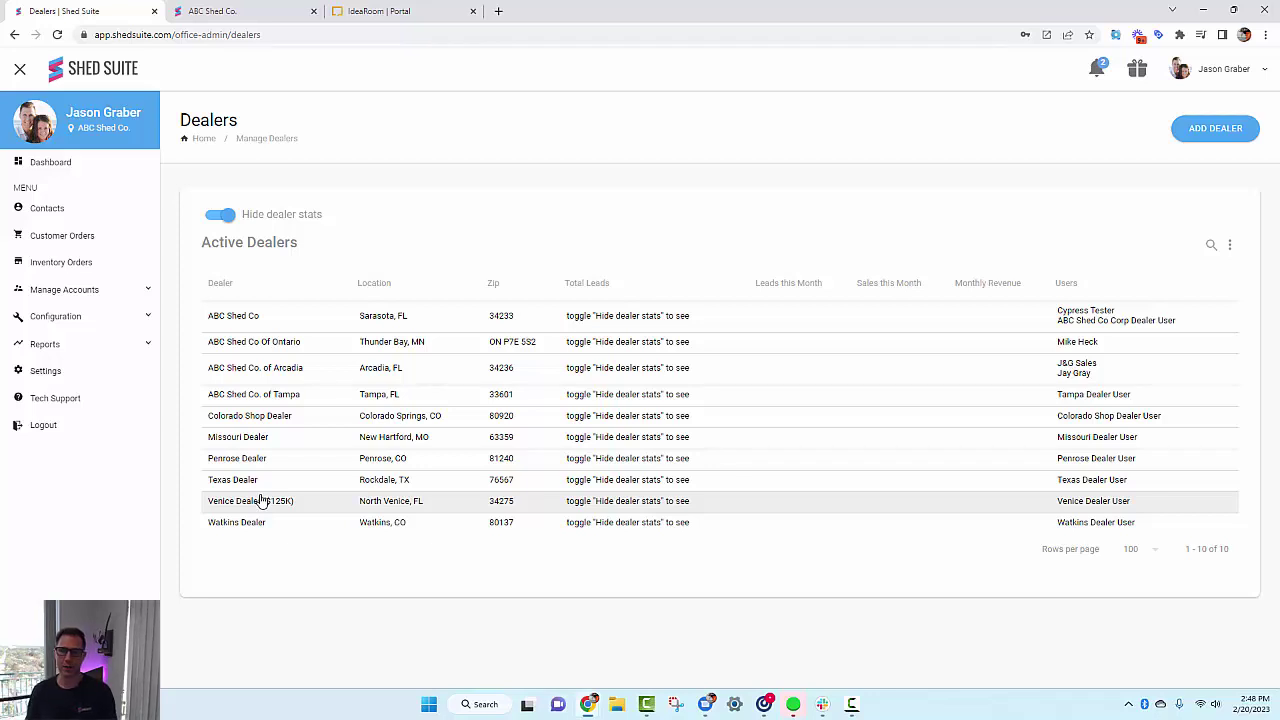
left_click(304, 318)
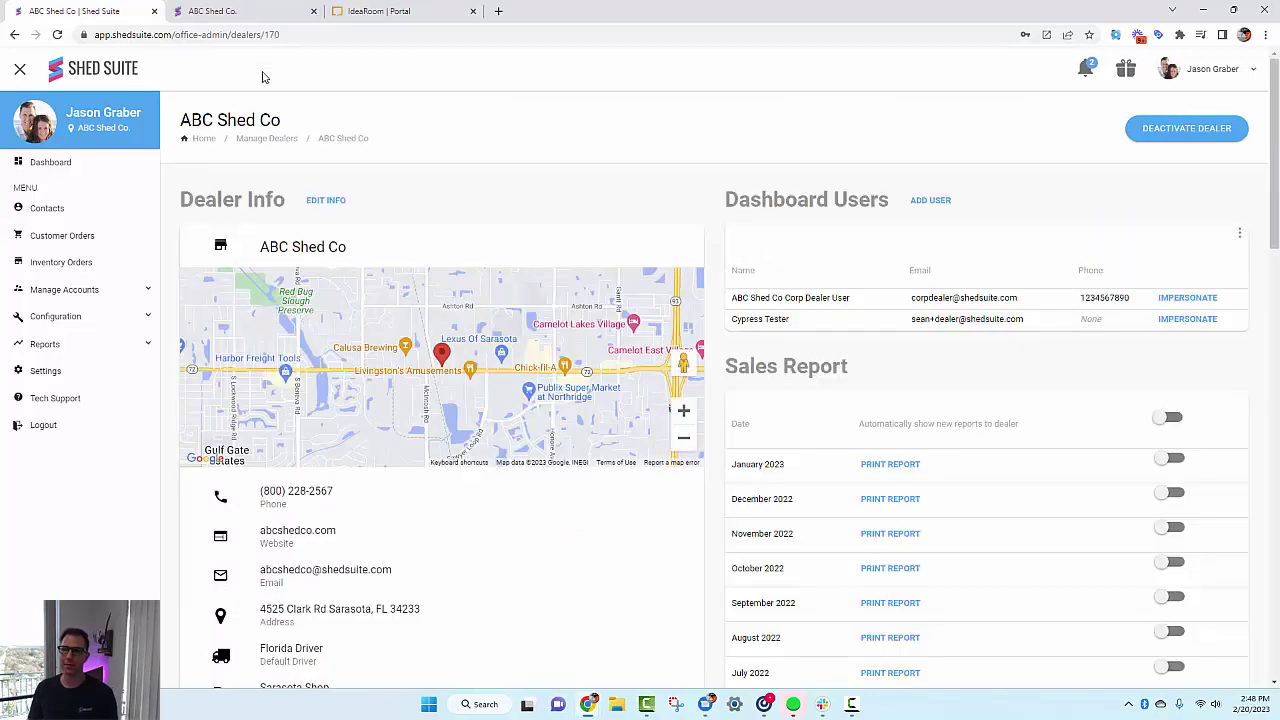
Step: Select dealer ID 170 in the page URL, then switch to the IdeaRoom Portal dealers list
double_click(272, 36)
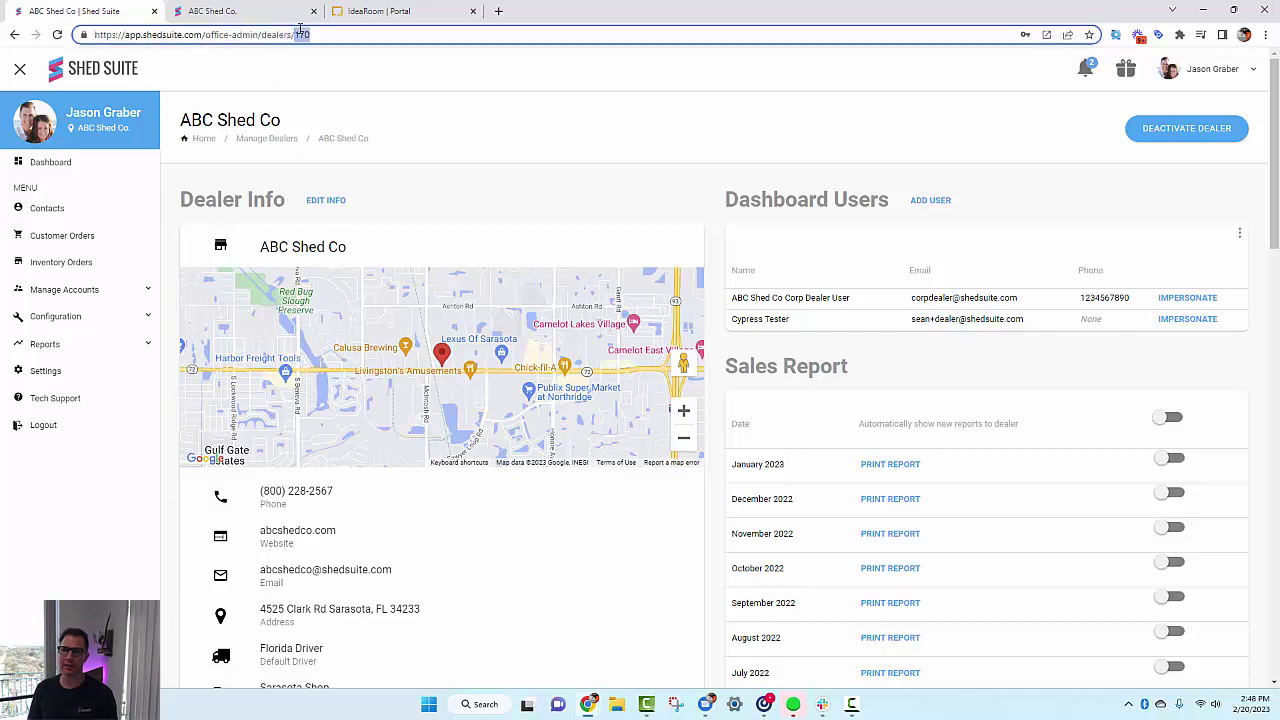
left_click(333, 88)
left_click(400, 12)
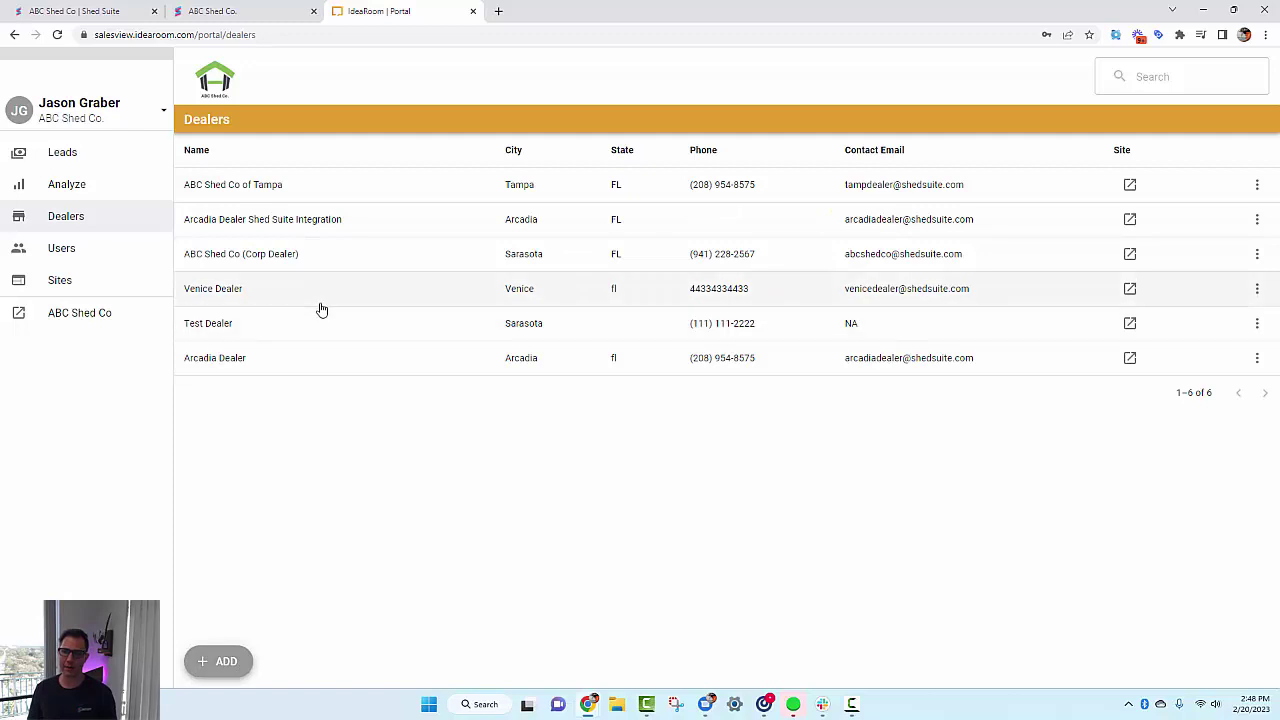
Step: Open the ABC Shed Co (Corp Dealer) record in IdeaRoom and highlight its Dealer ID 170
left_click(243, 257)
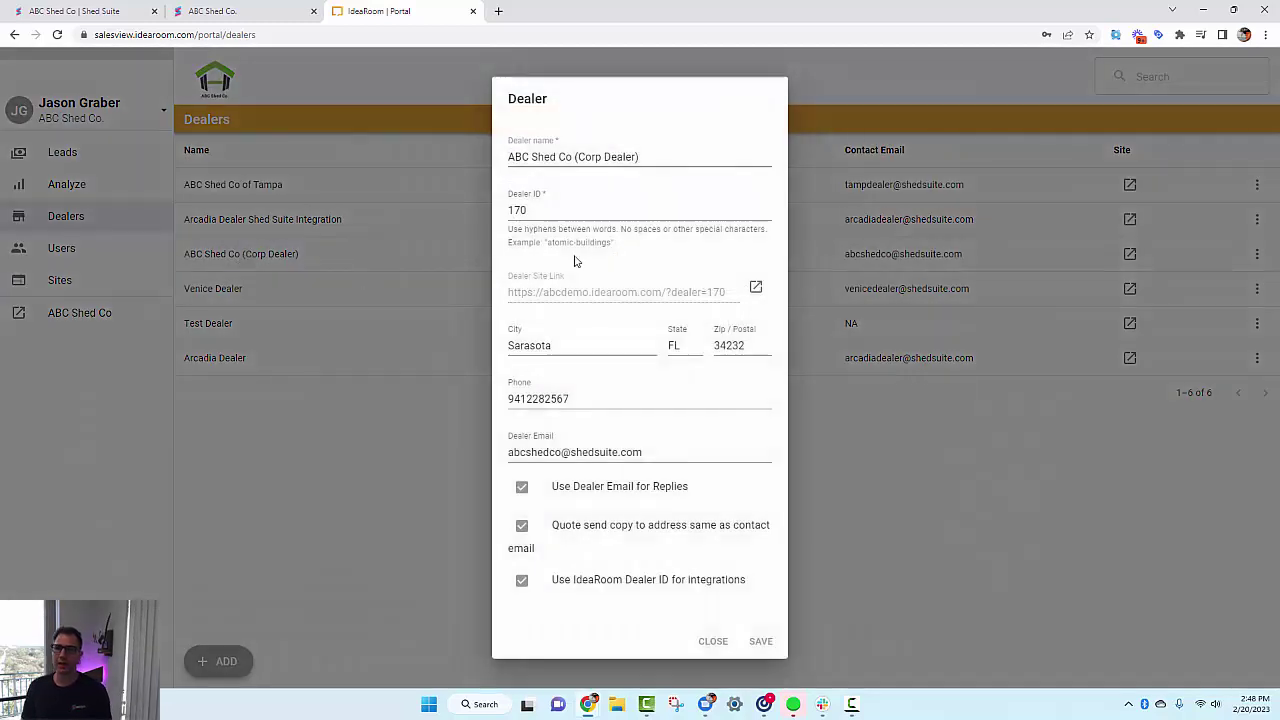
left_click_drag(546, 209, 503, 209)
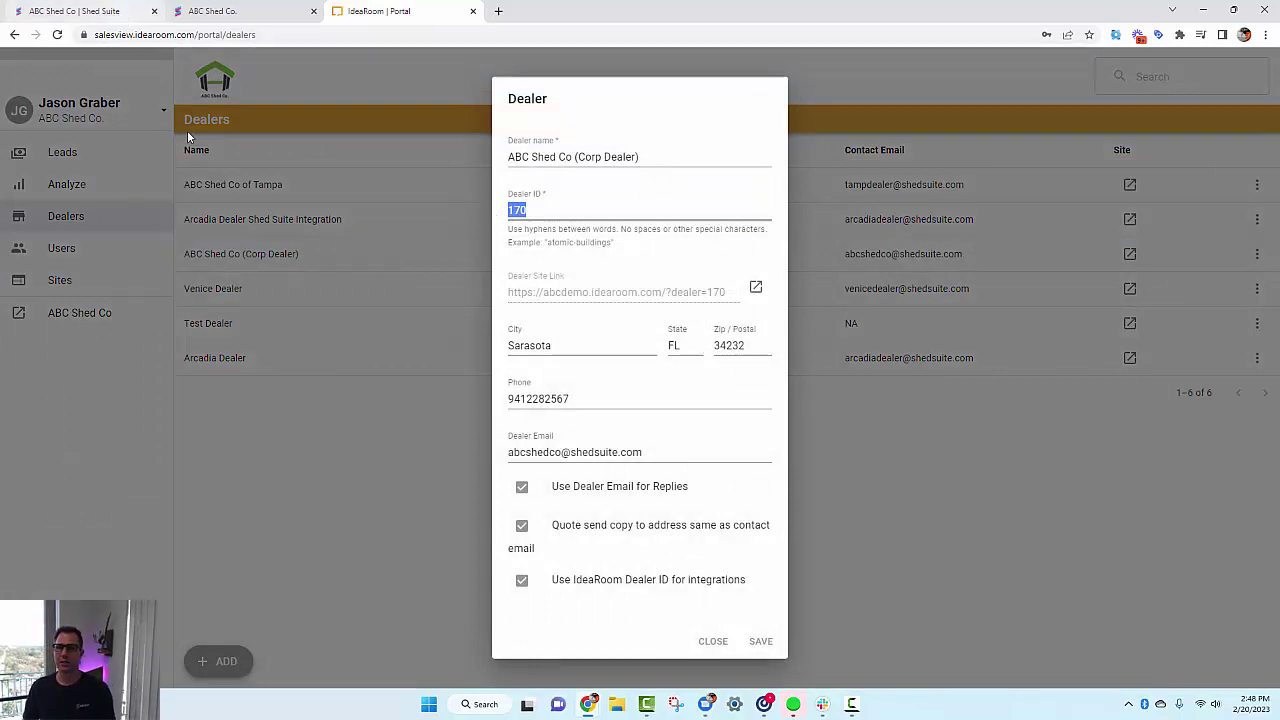
left_click_drag(560, 208, 505, 211)
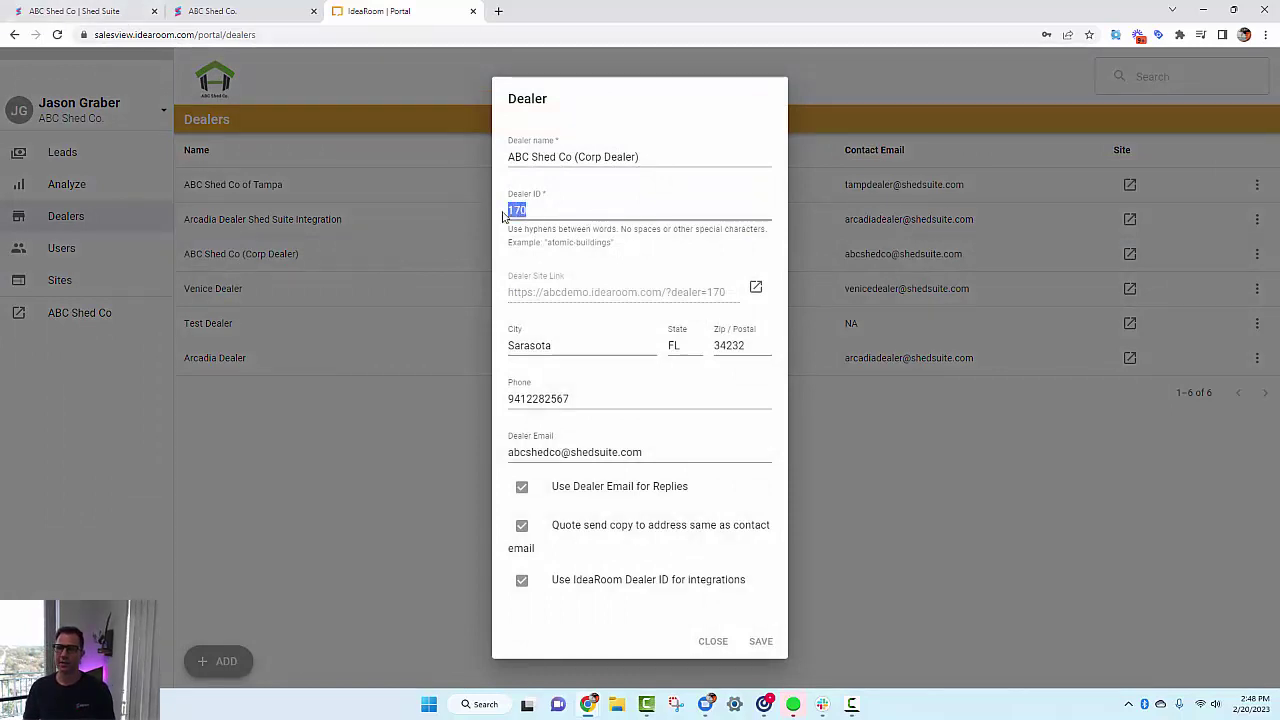
left_click(560, 157)
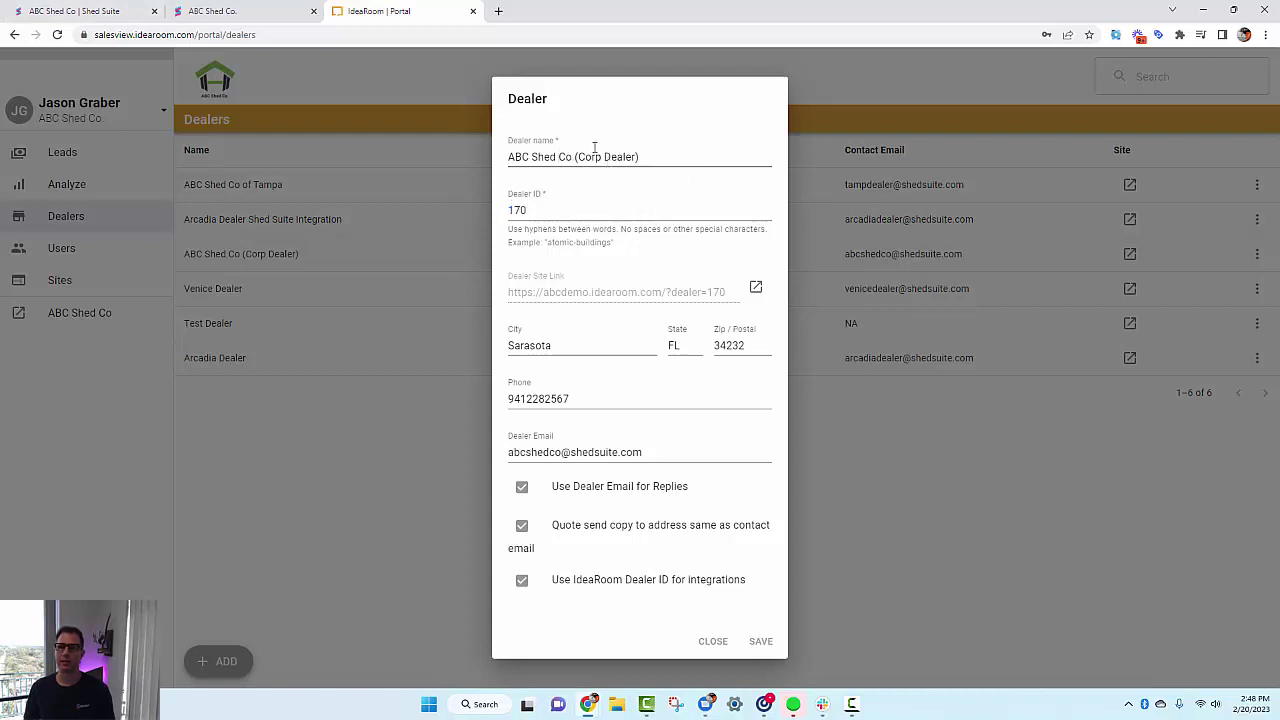
Step: Compare with dealer number 170 in the Shed Suite URL, then return to the IdeaRoom tab
left_click(90, 12)
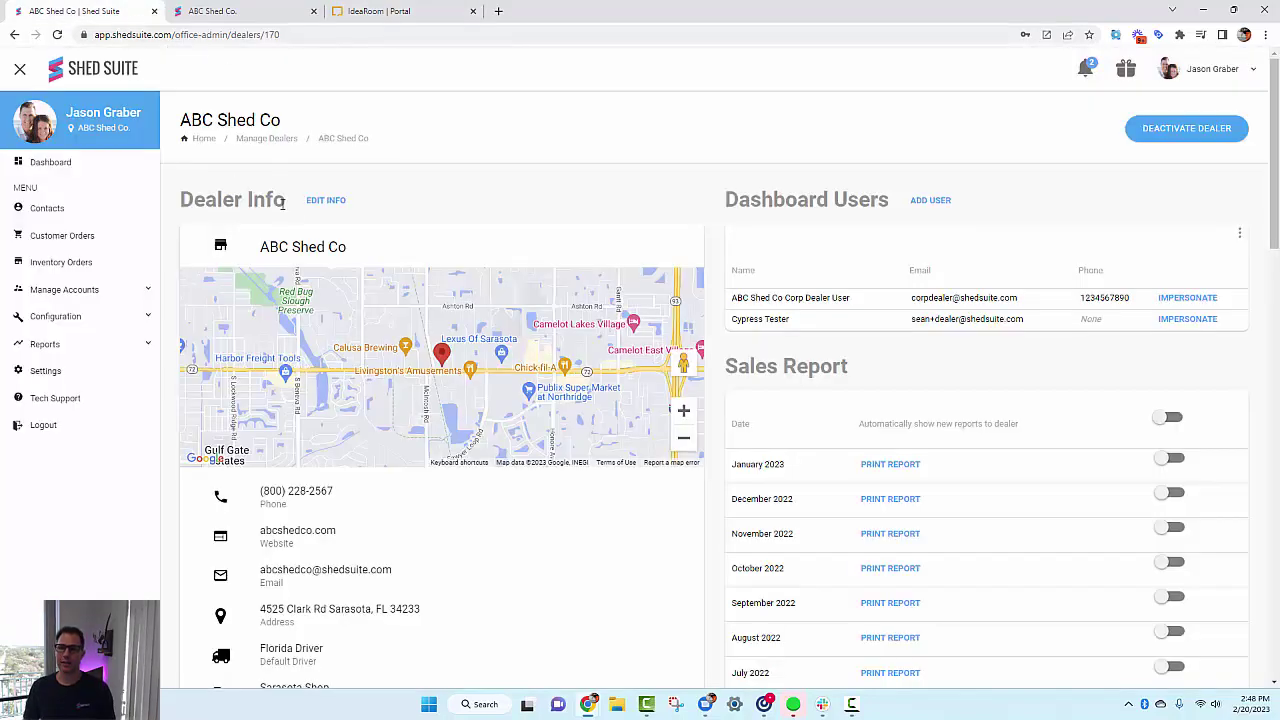
left_click_drag(294, 34, 318, 34)
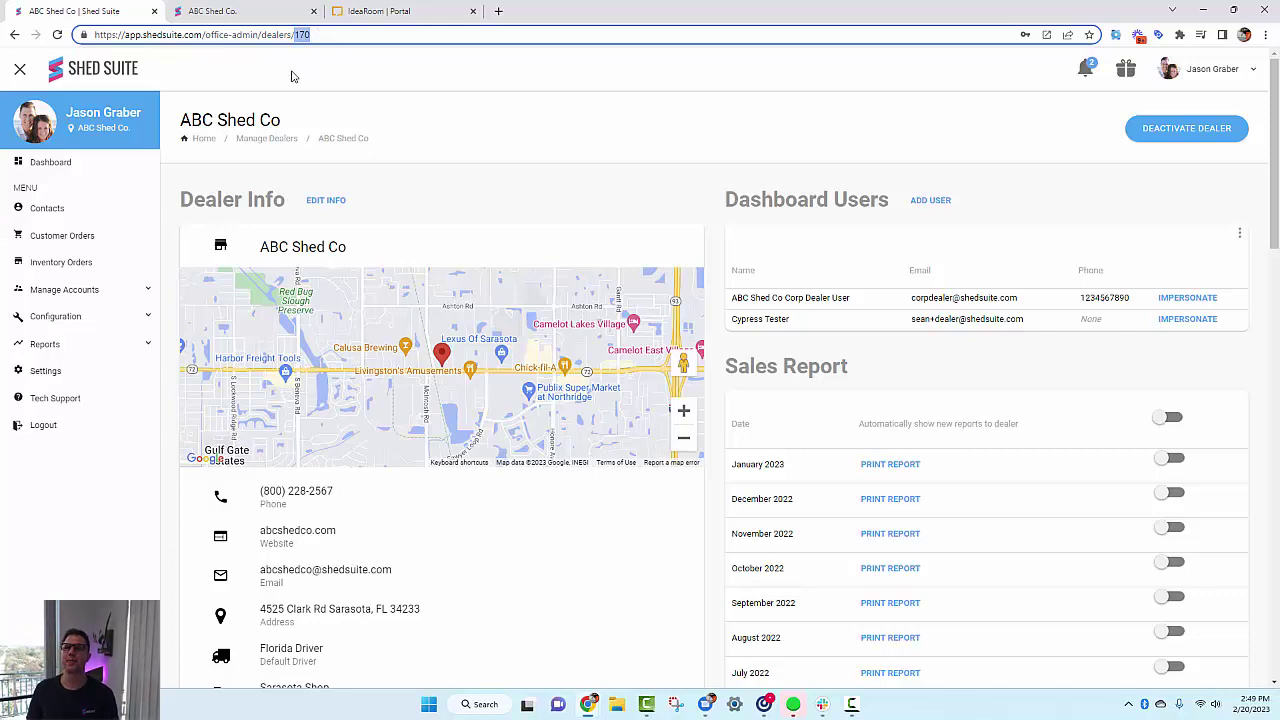
left_click(400, 11)
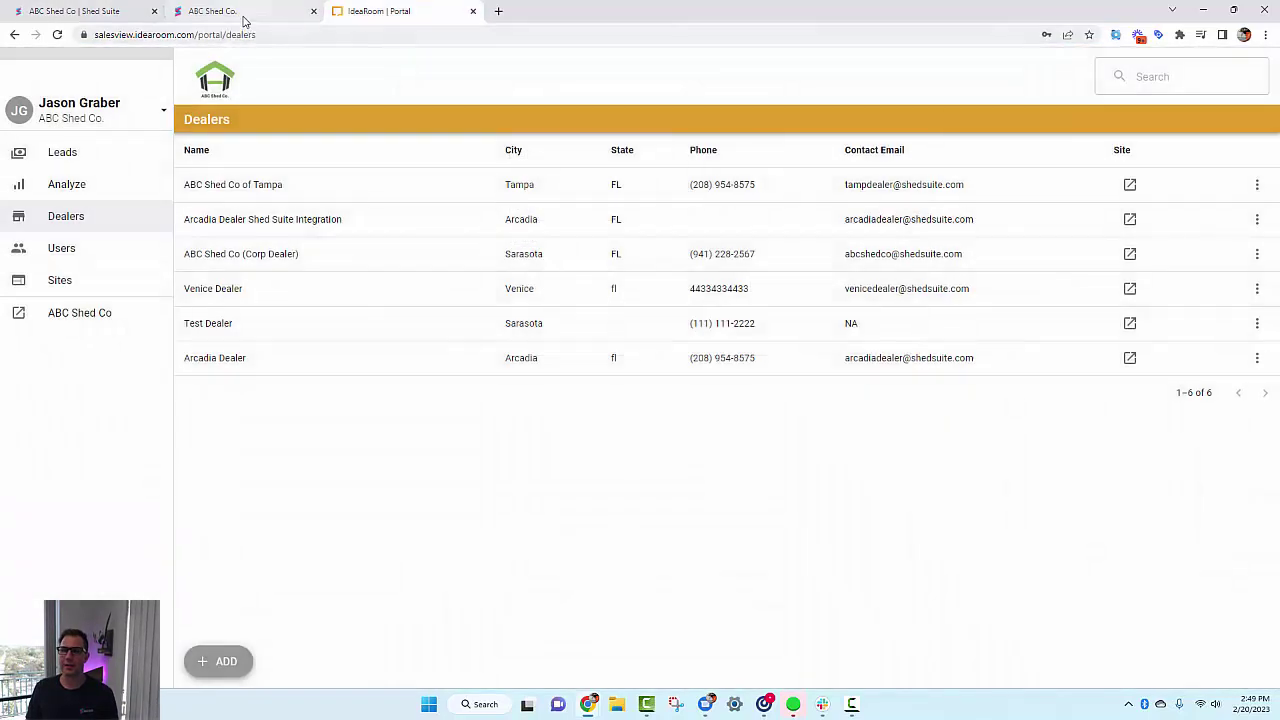
Step: Close the Dealer dialog and reopen the wishlisted Premium Shed Dormer 12x16 in the designer, showing styles
left_click(212, 11)
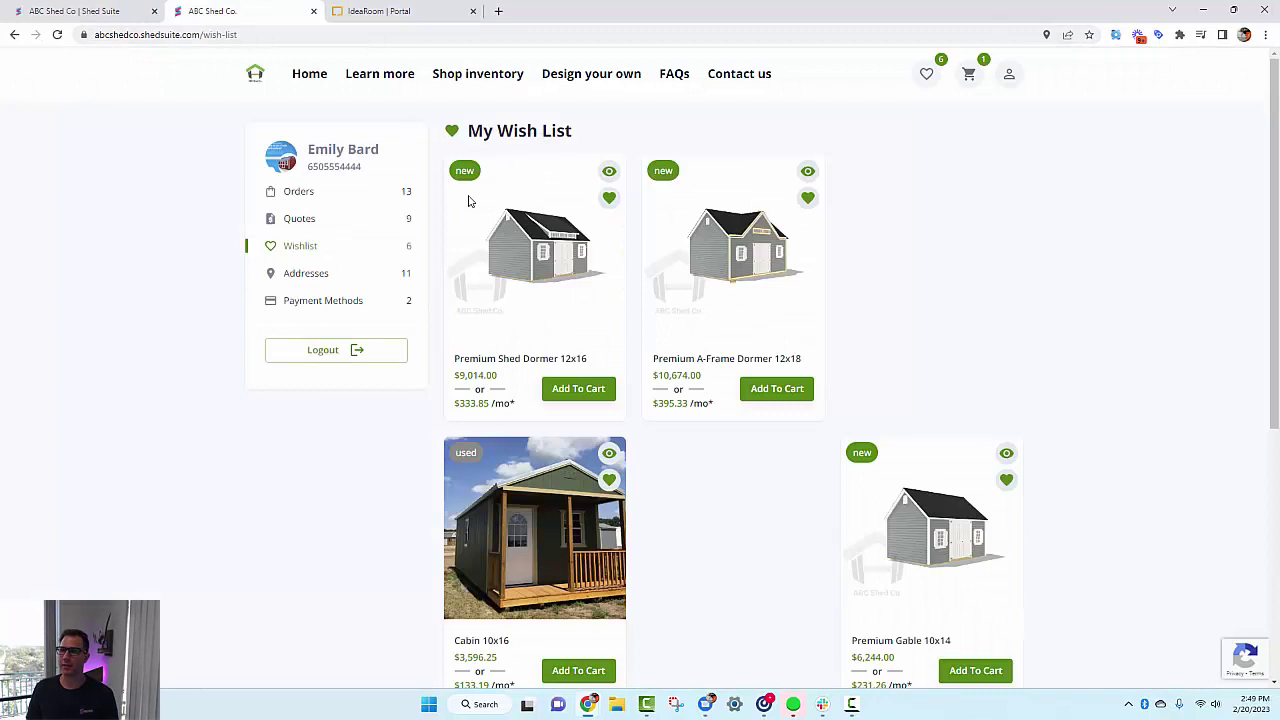
left_click(552, 256)
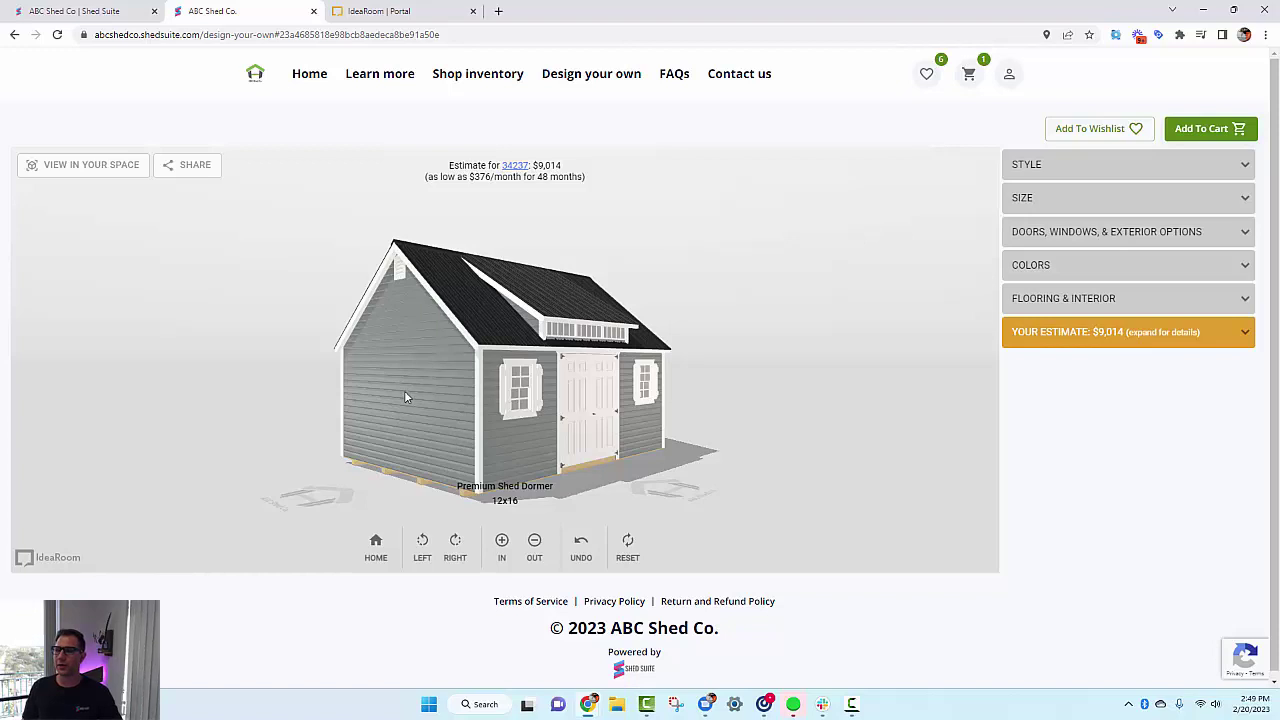
left_click_drag(404, 392, 457, 304)
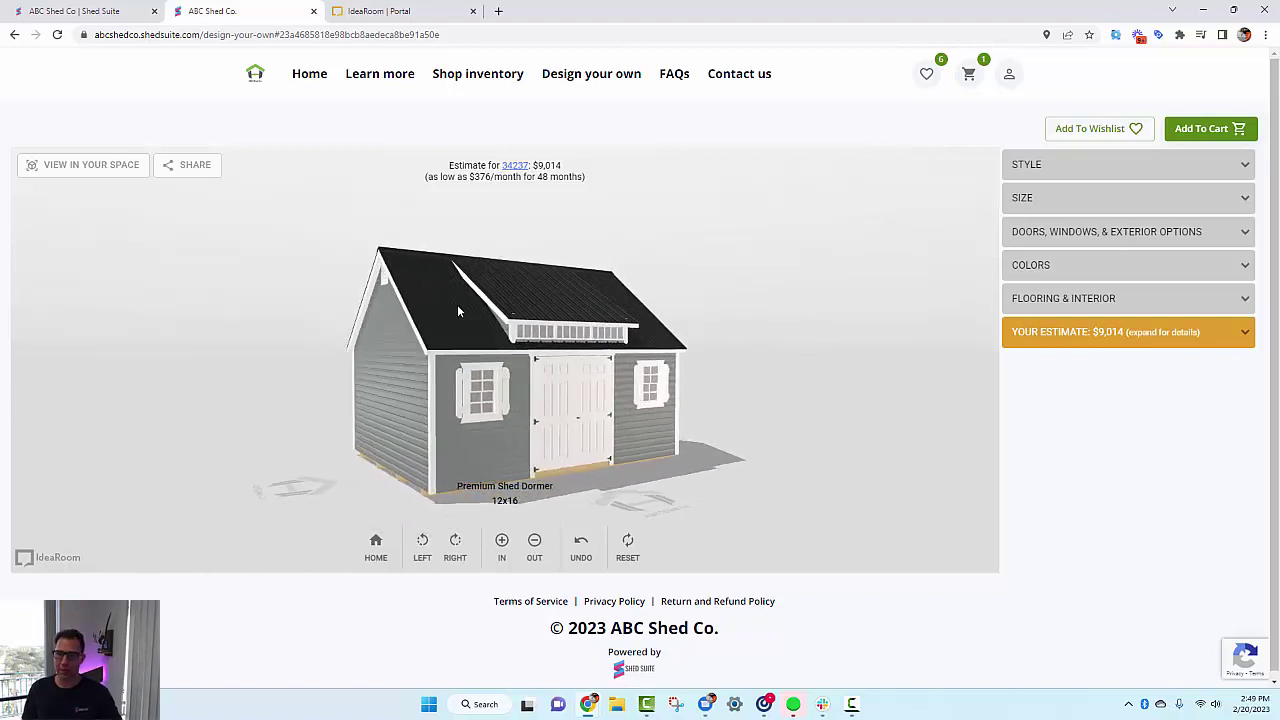
left_click(1118, 167)
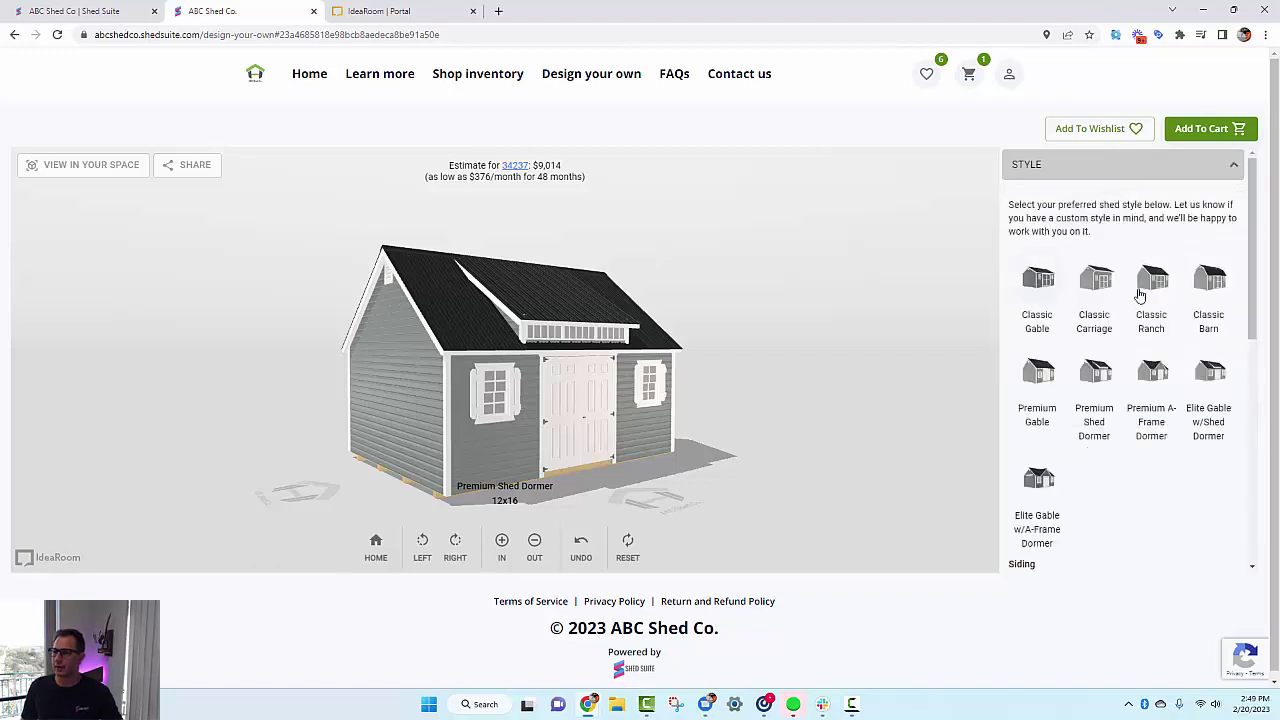
Step: Change the dormer's siding to Cedar Tongue & Groove ($9,774) and try adding it to the wish list
scroll(1138, 295, "down", 2)
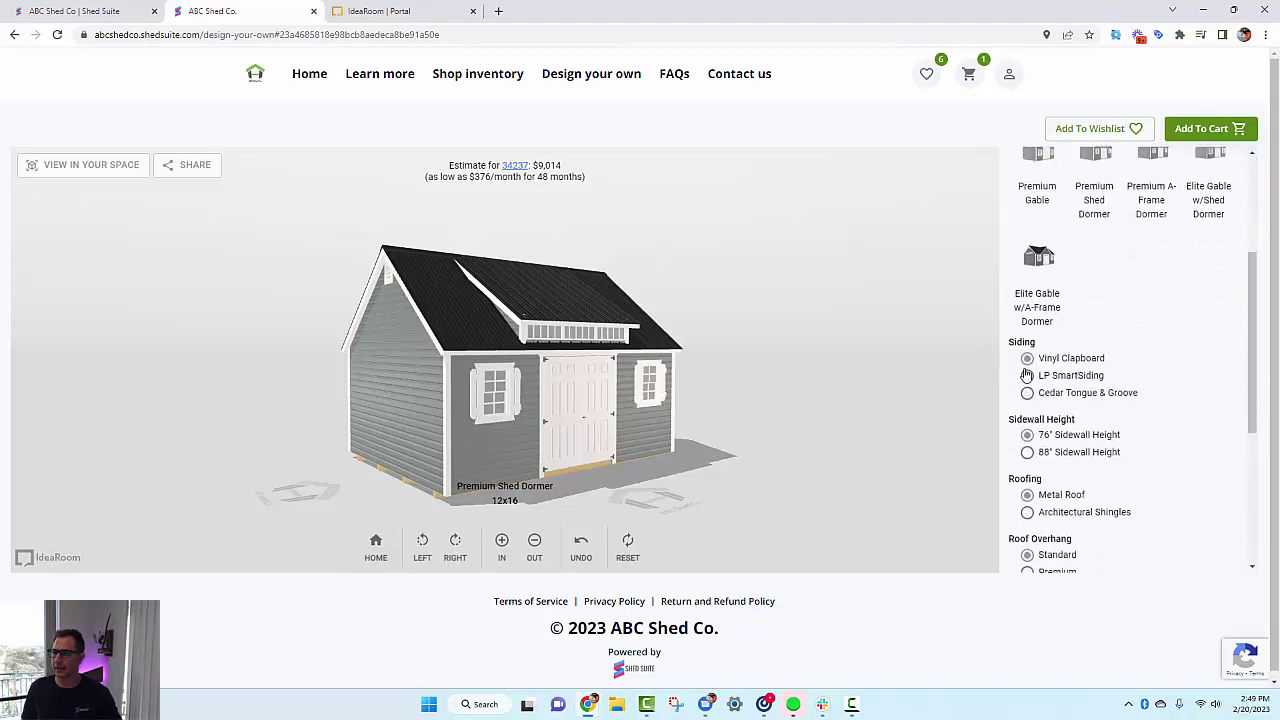
scroll(1027, 375, "down", 1)
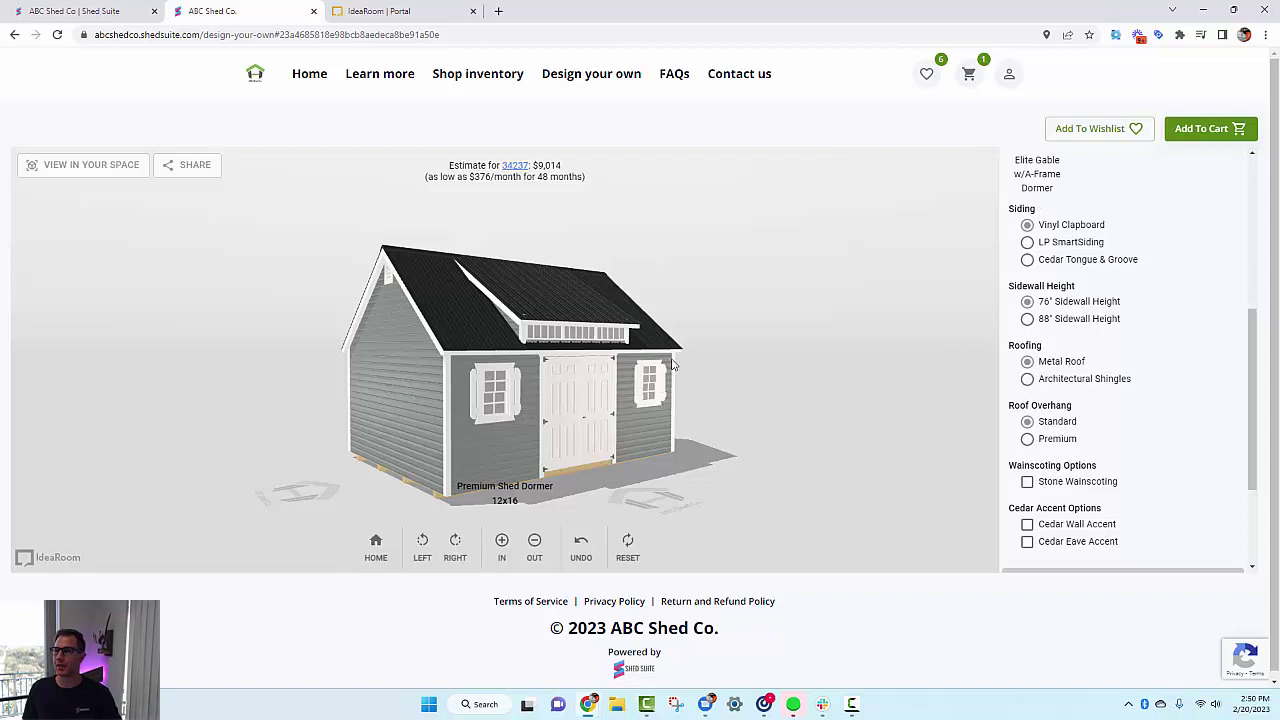
left_click(1027, 260)
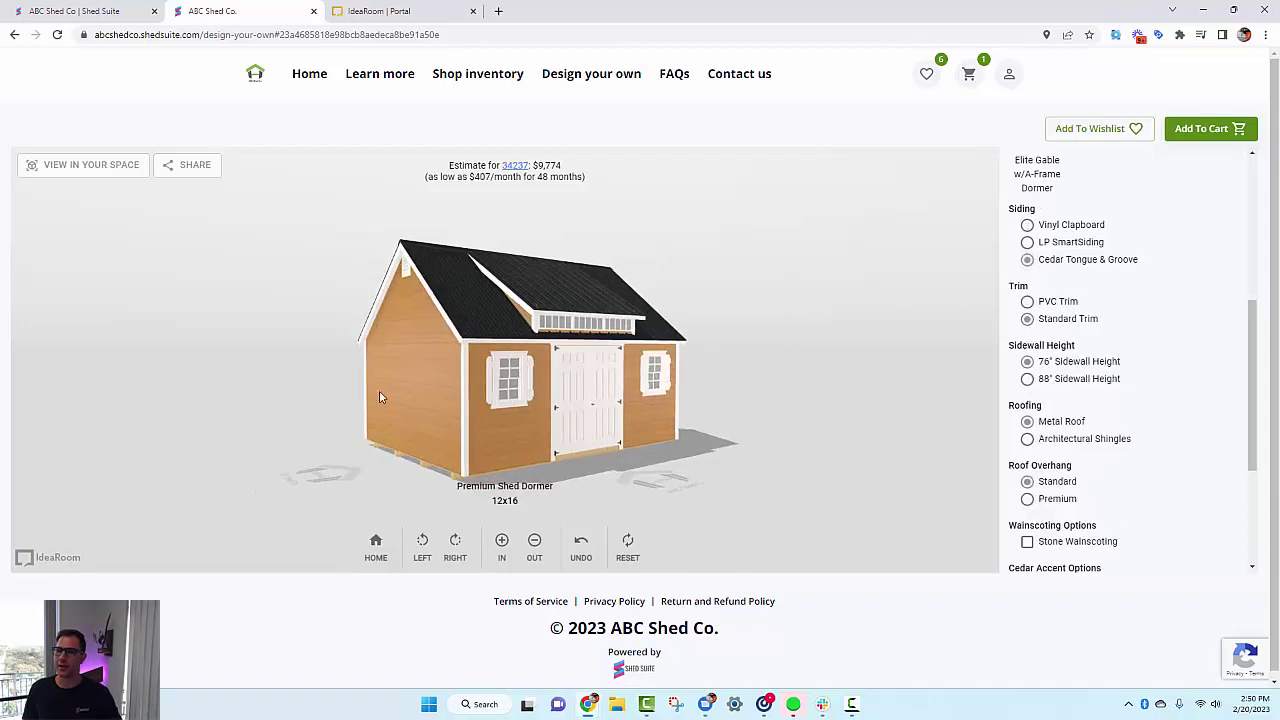
left_click_drag(313, 393, 280, 395)
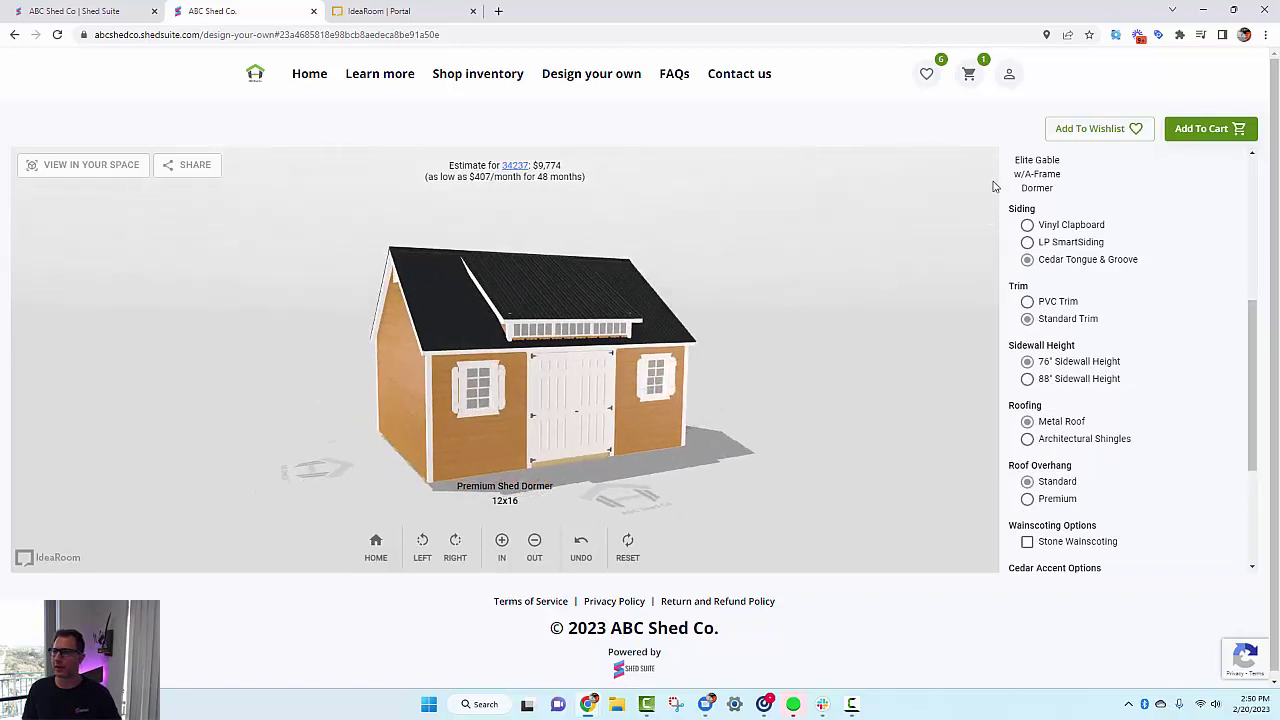
left_click(1107, 136)
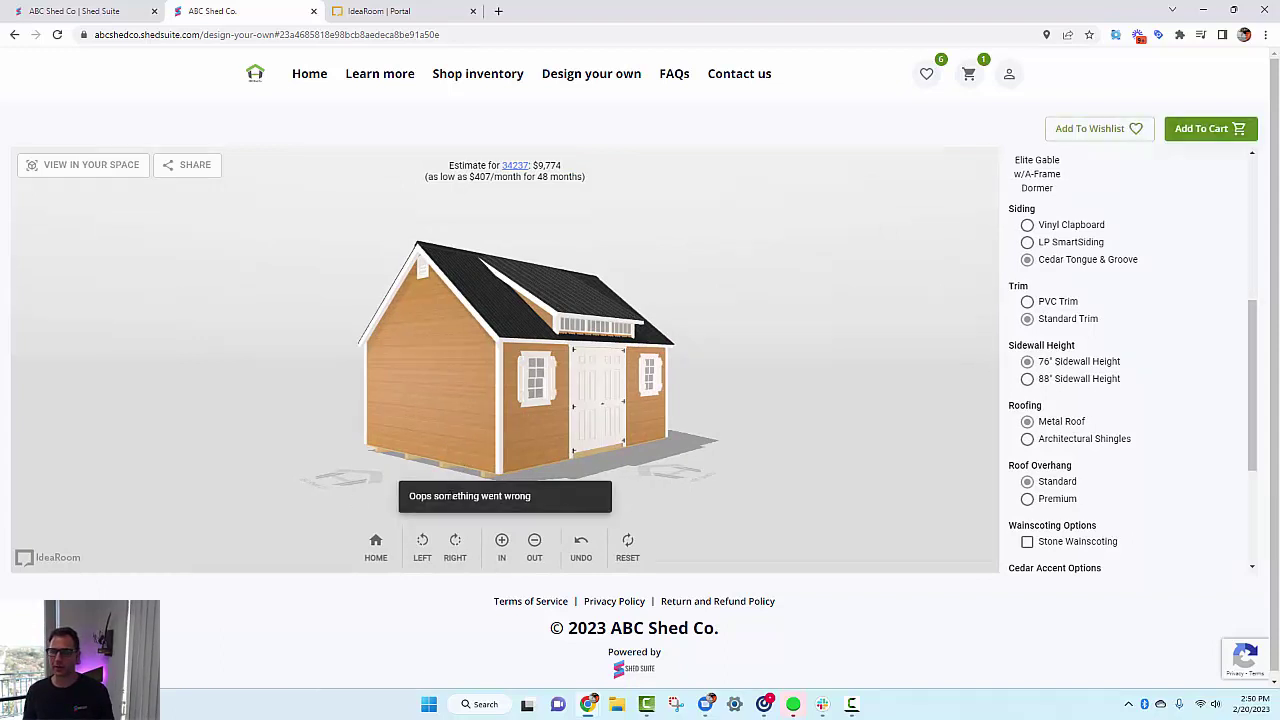
Step: Open the browser developer tools on the Network tab with a larger request list
right_click(897, 612)
left_click(934, 594)
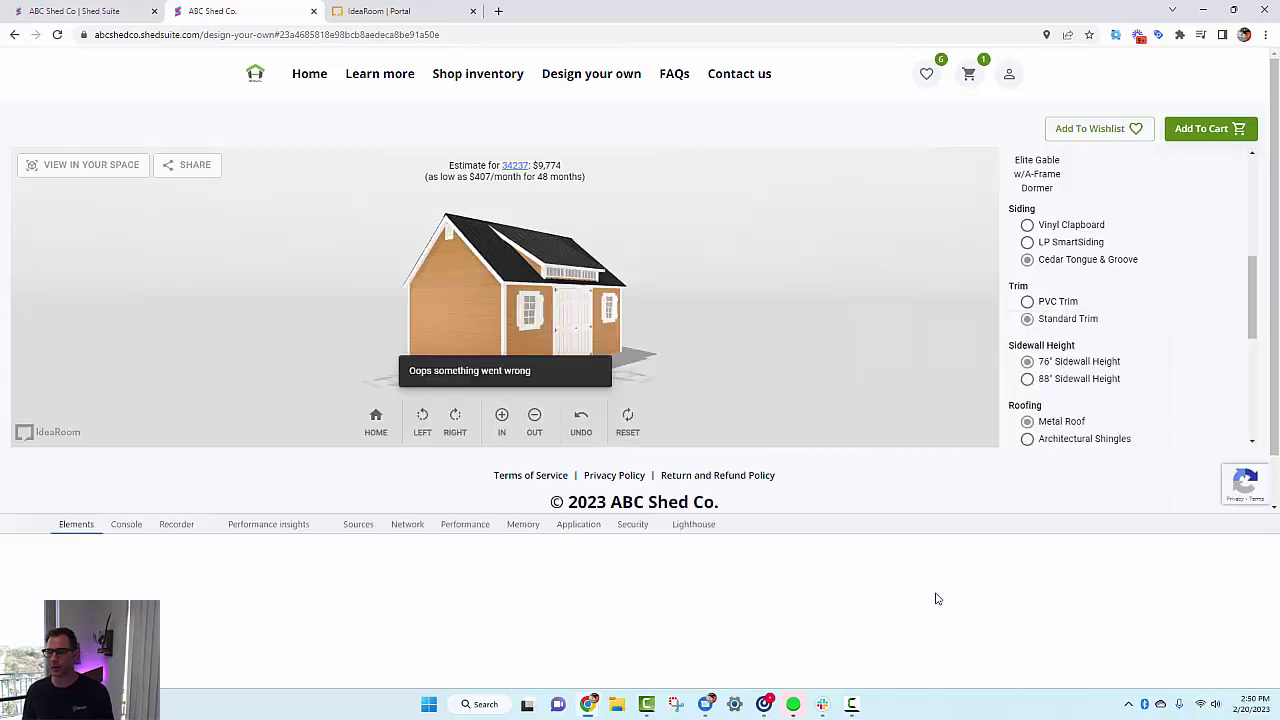
left_click(407, 524)
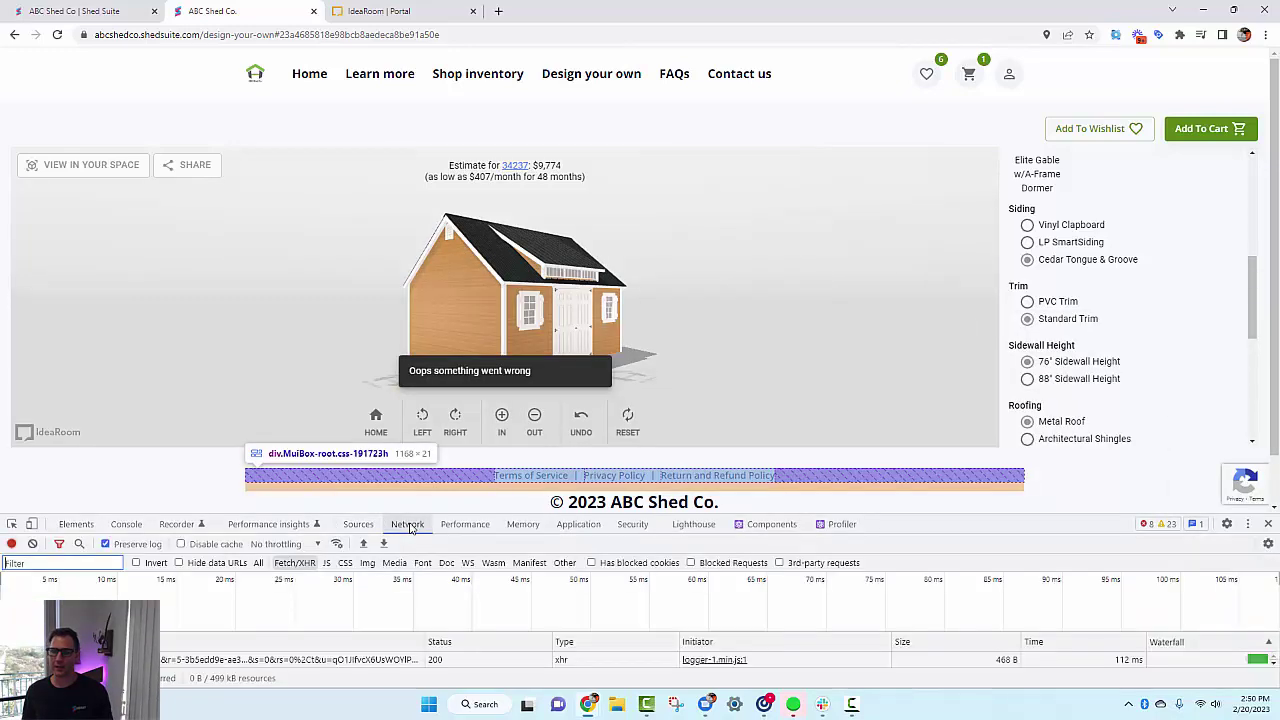
left_click_drag(900, 516, 880, 348)
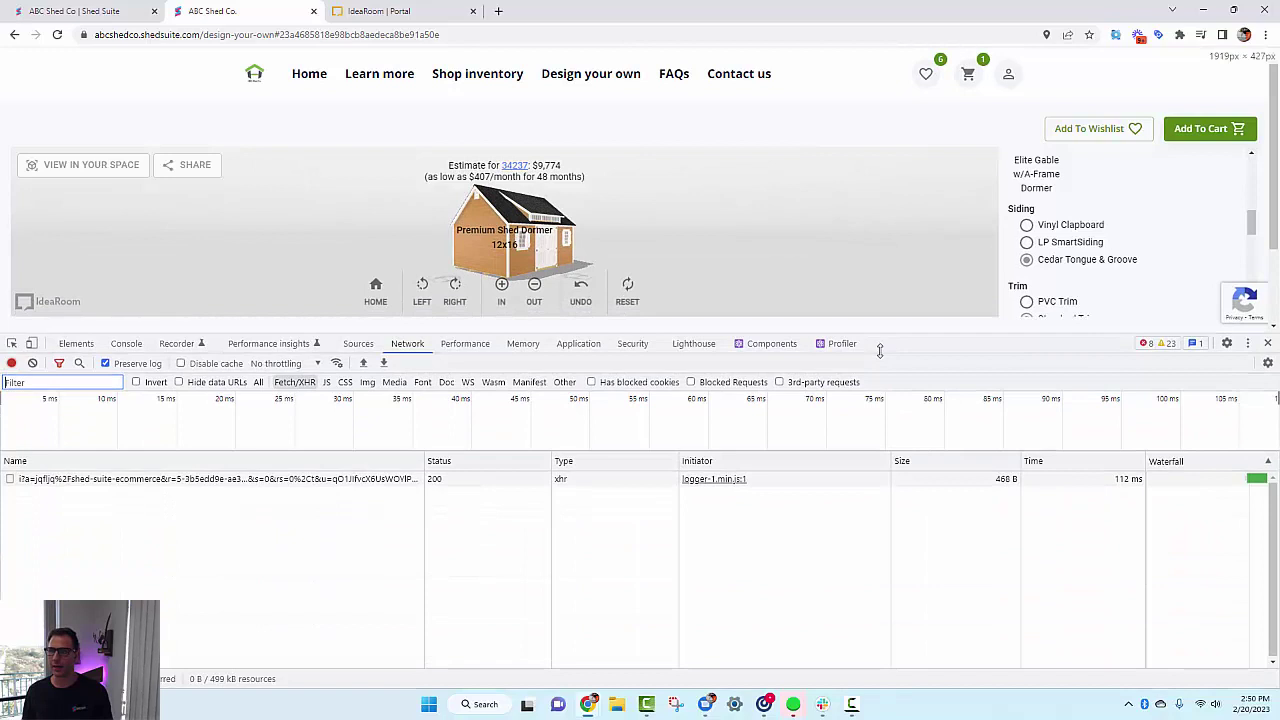
Step: Retry the wishlist save and read the 400 error requiring 'order.building.siding.id'
left_click(1108, 130)
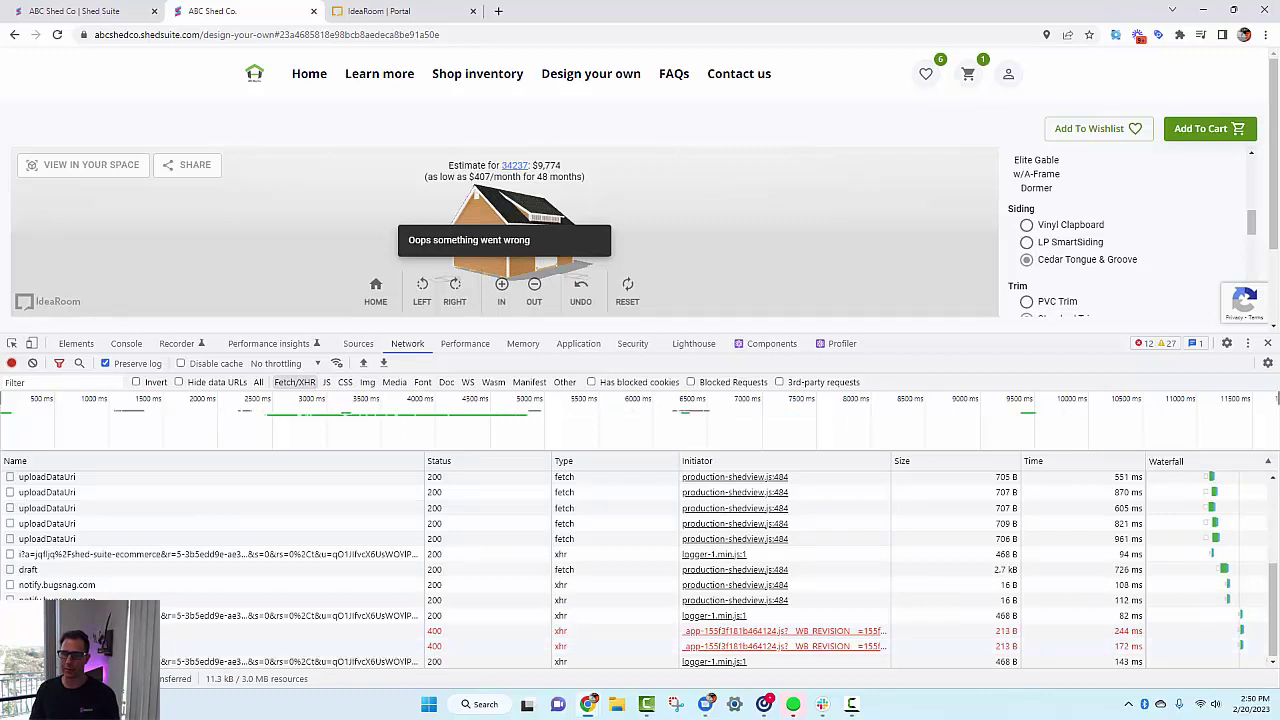
left_click(250, 630)
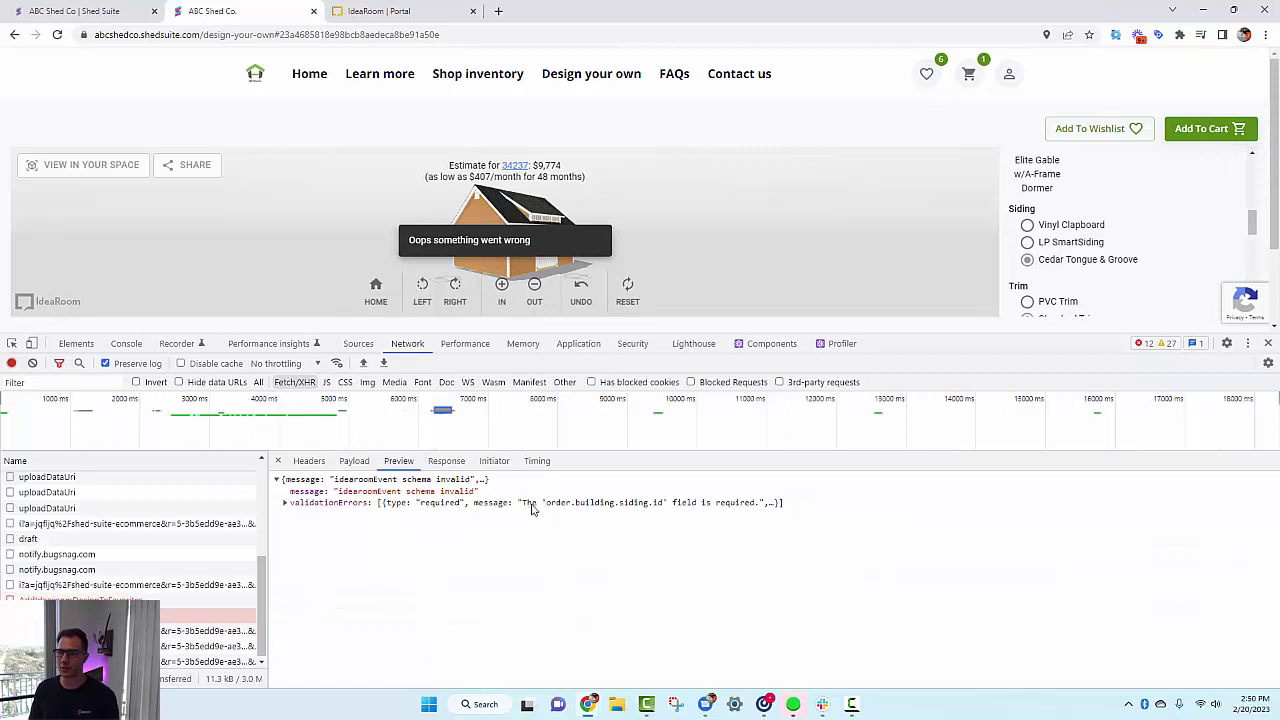
left_click_drag(522, 505, 768, 511)
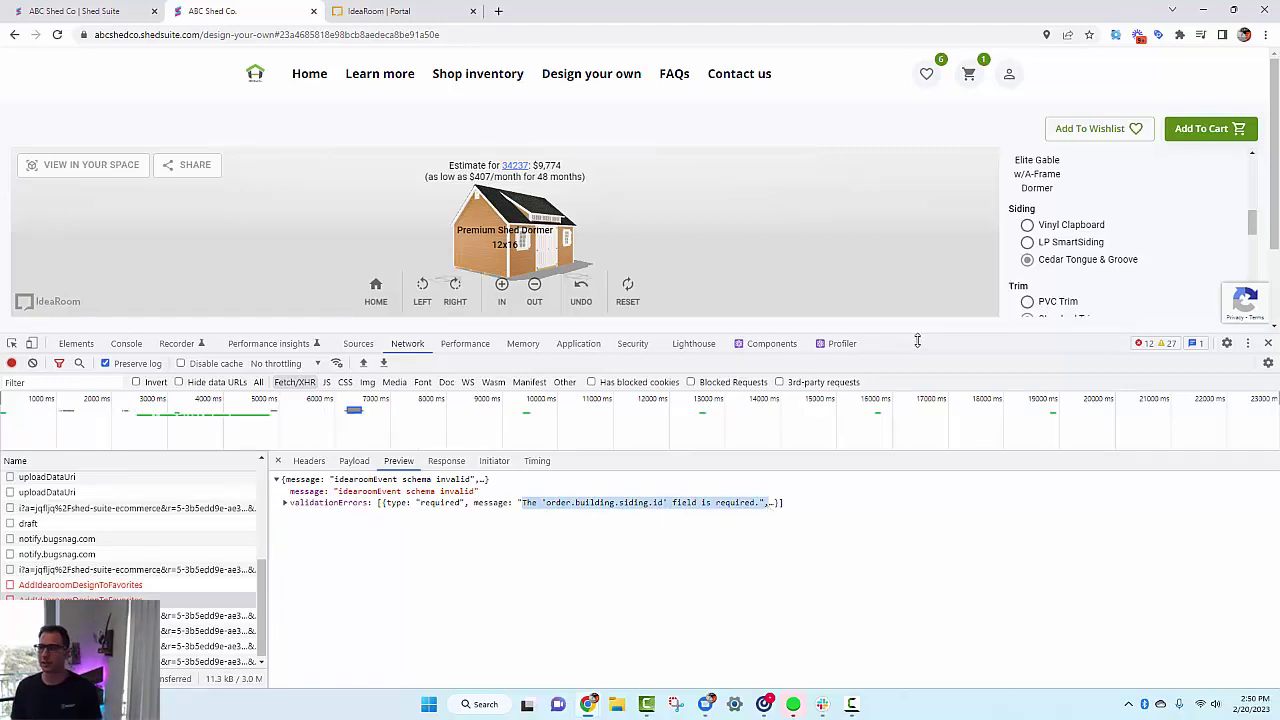
left_click_drag(915, 336, 915, 455)
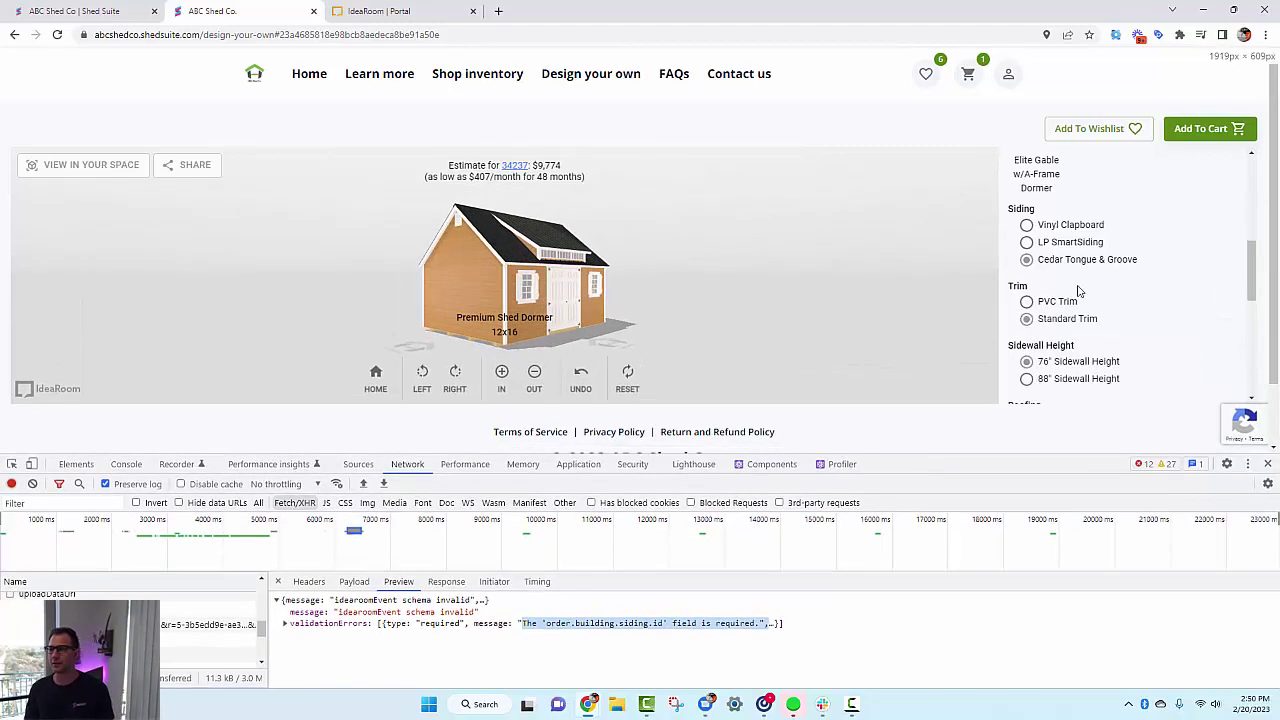
Step: Switch the siding to LP SmartSiding, save the $8,584 design to the wish list, view it, and close DevTools
left_click(1027, 245)
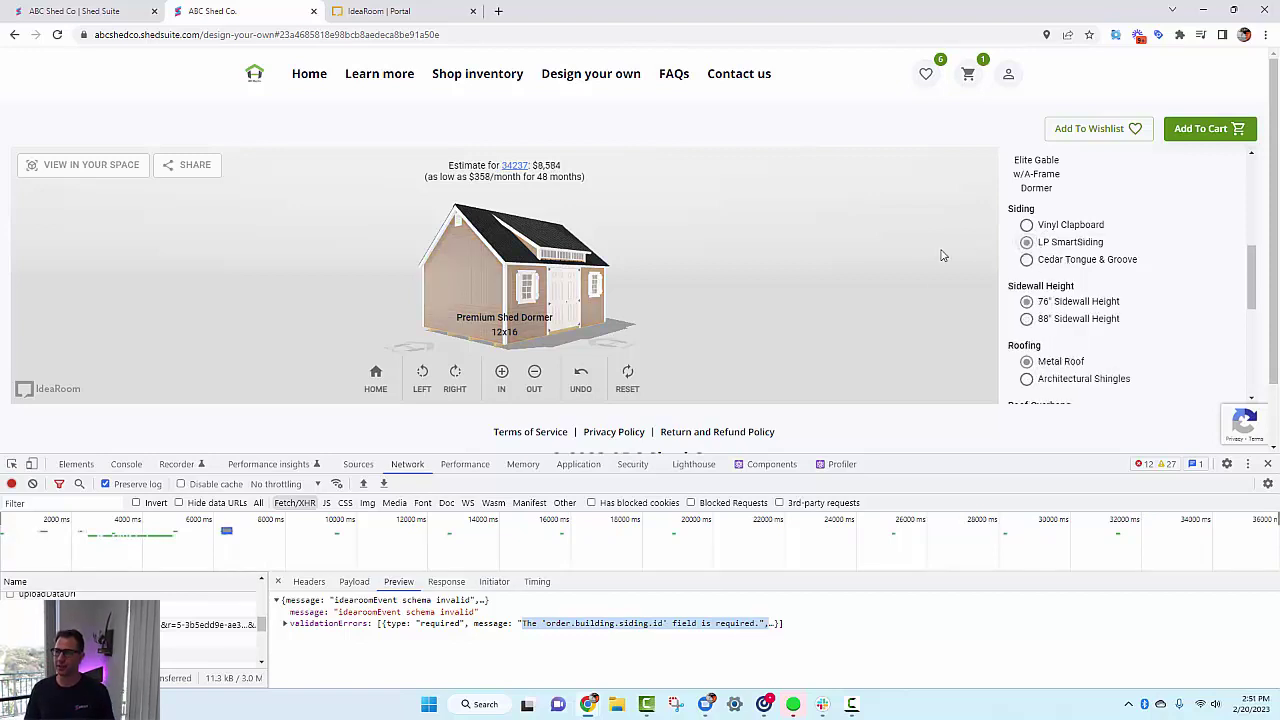
left_click(1095, 136)
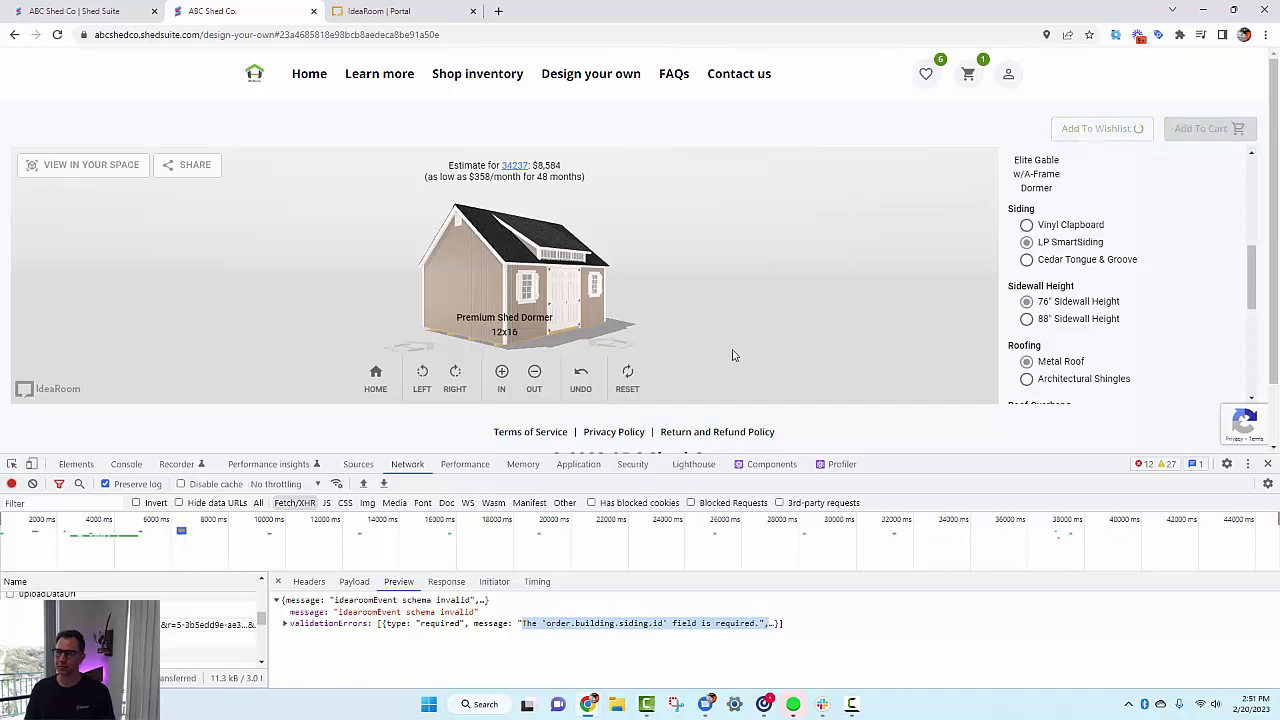
left_click_drag(905, 458, 855, 330)
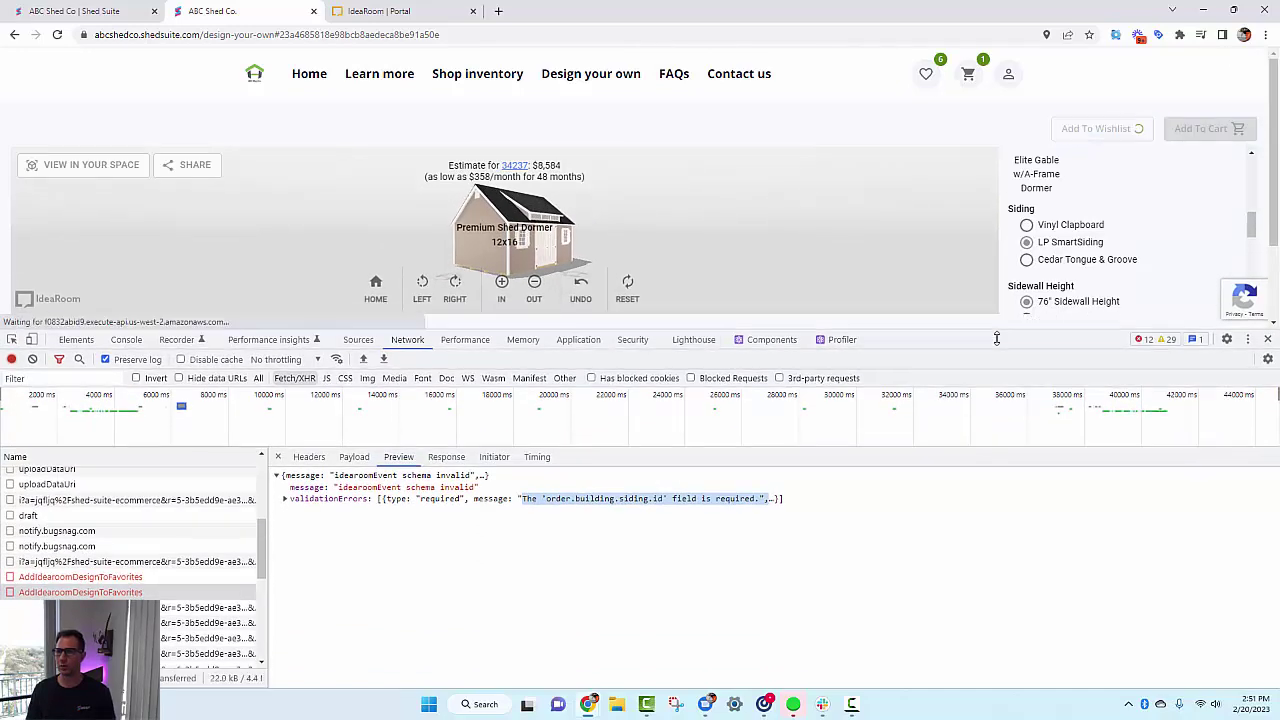
left_click_drag(999, 332, 997, 503)
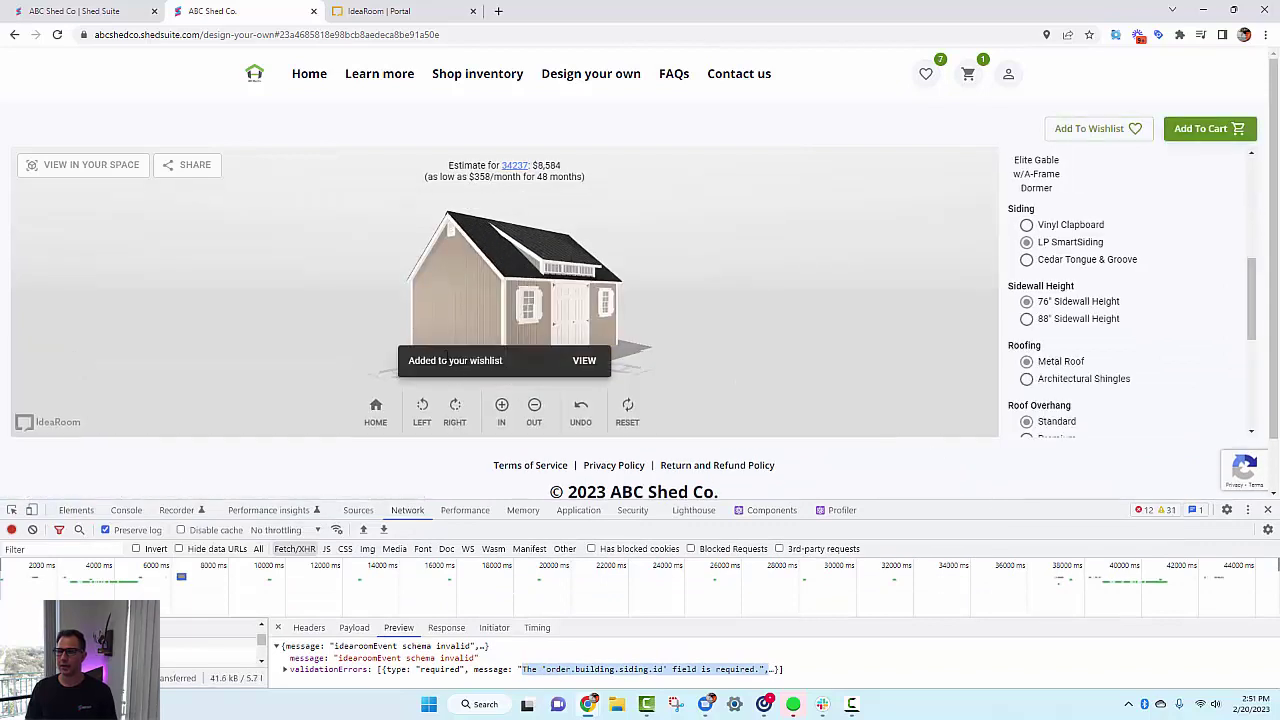
left_click(589, 361)
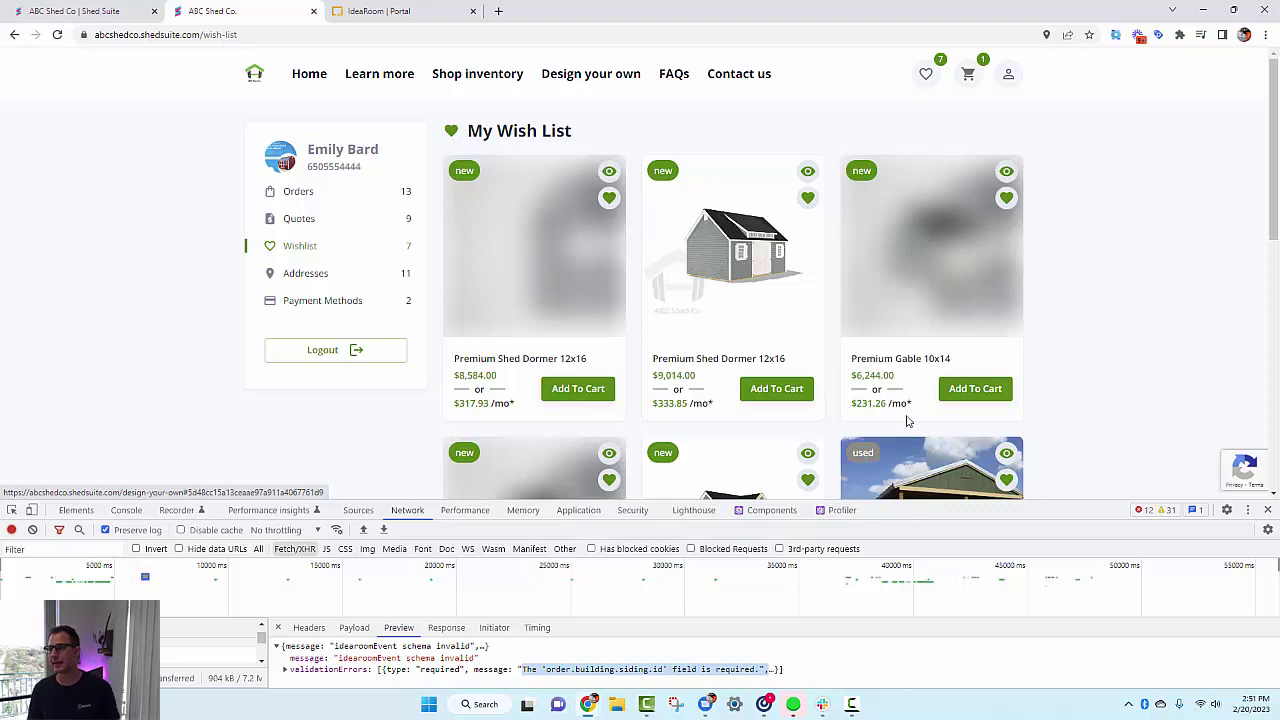
left_click(1268, 511)
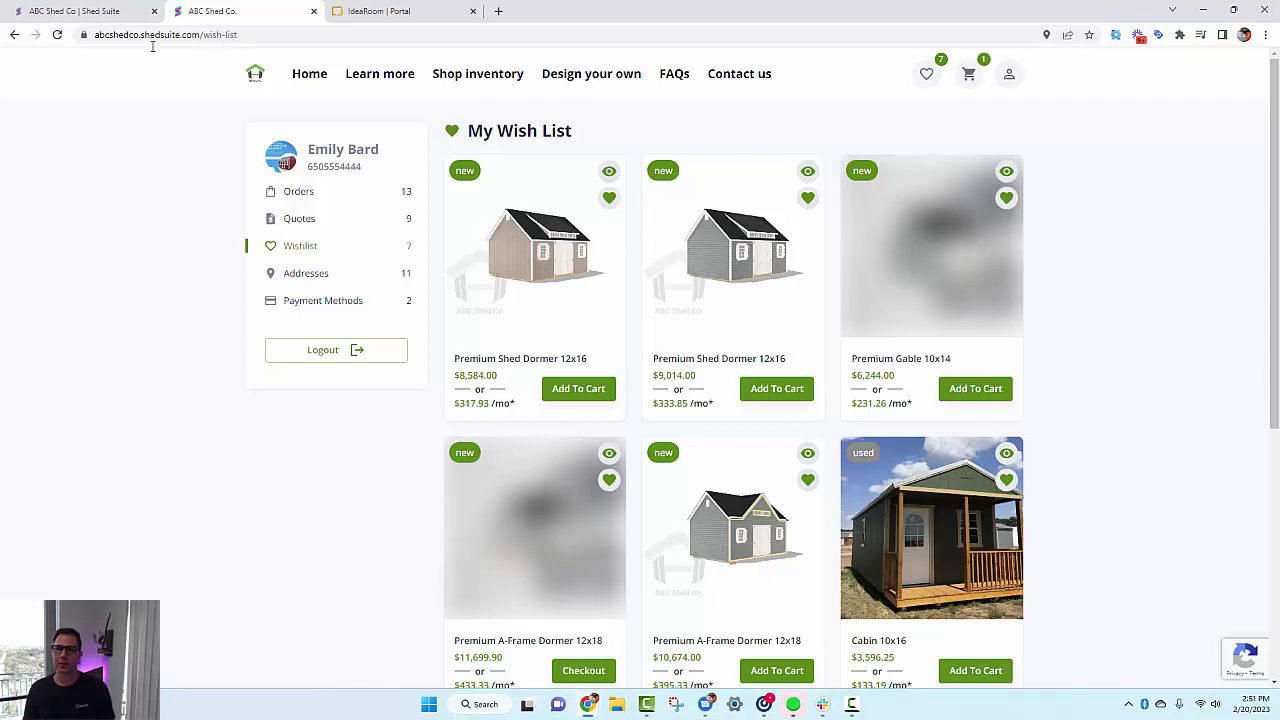
Step: Go to the storefront's /design-your-own configurator page
left_click_drag(202, 34, 338, 31)
type("design-your-own")
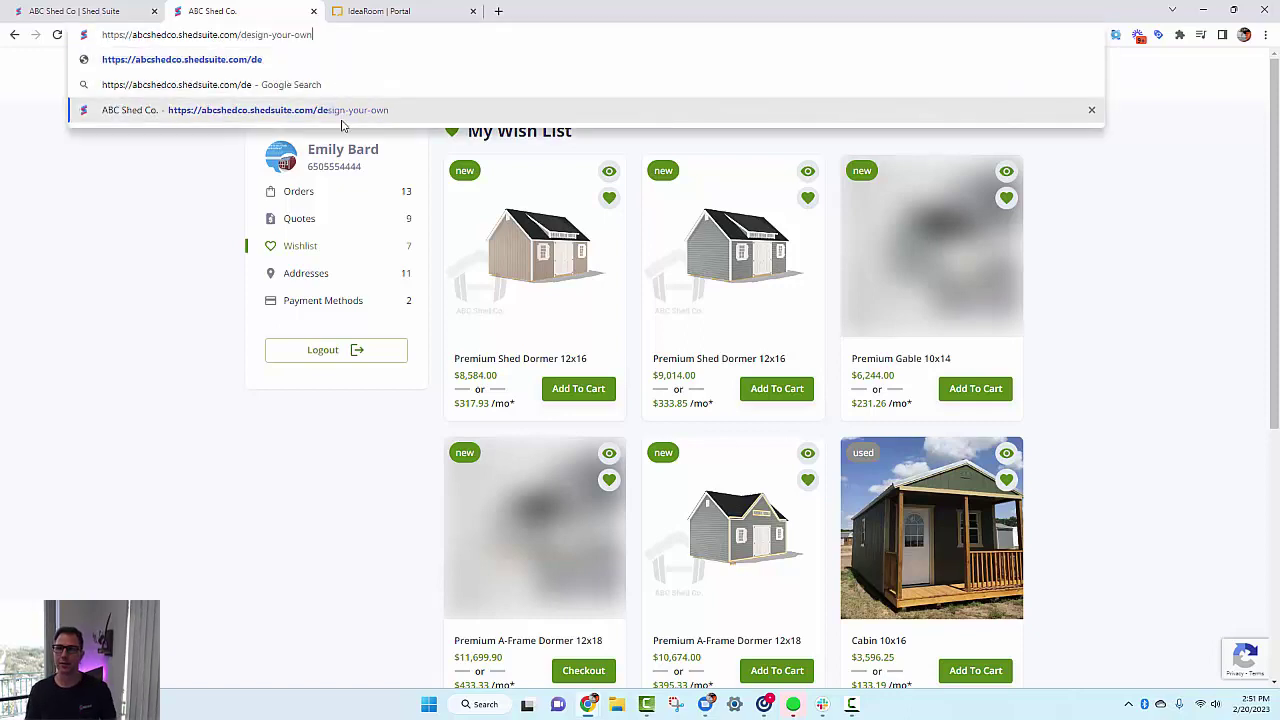
left_click(343, 114)
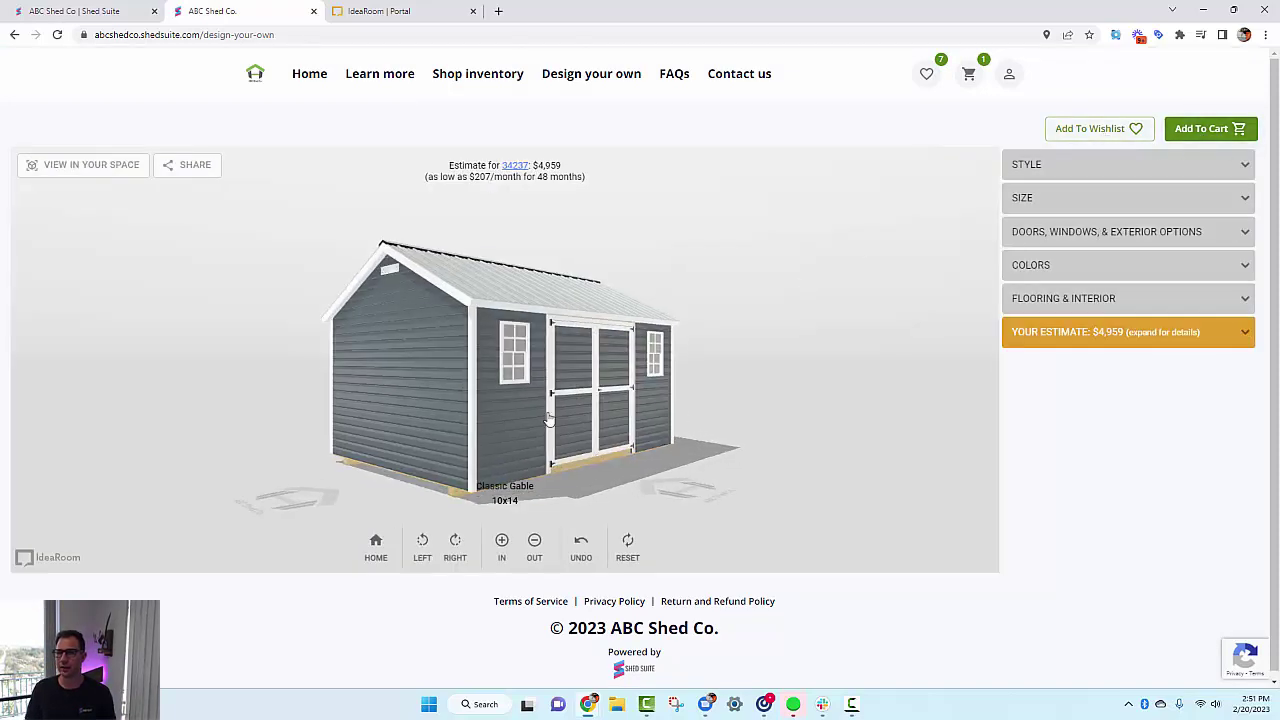
Step: Rotate the 10x14 Classic Gable shed to its gable end and browse the STYLE options
left_click_drag(430, 387, 446, 443)
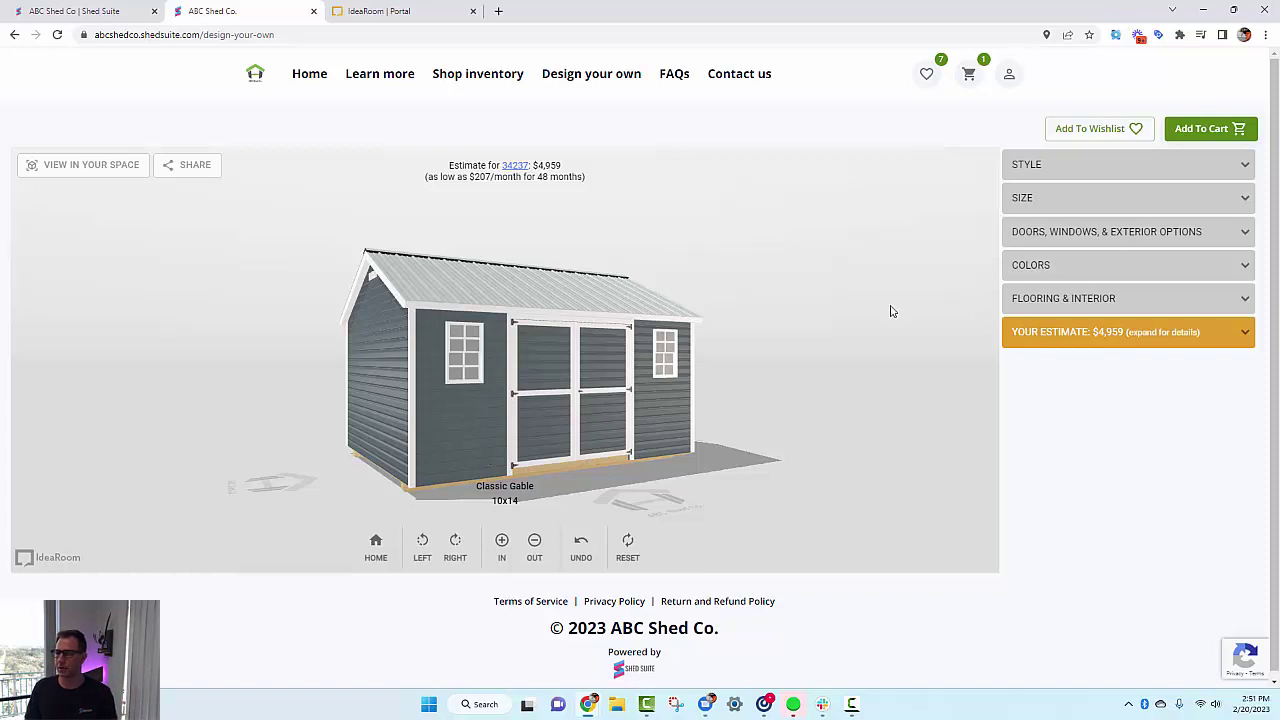
left_click(1144, 177)
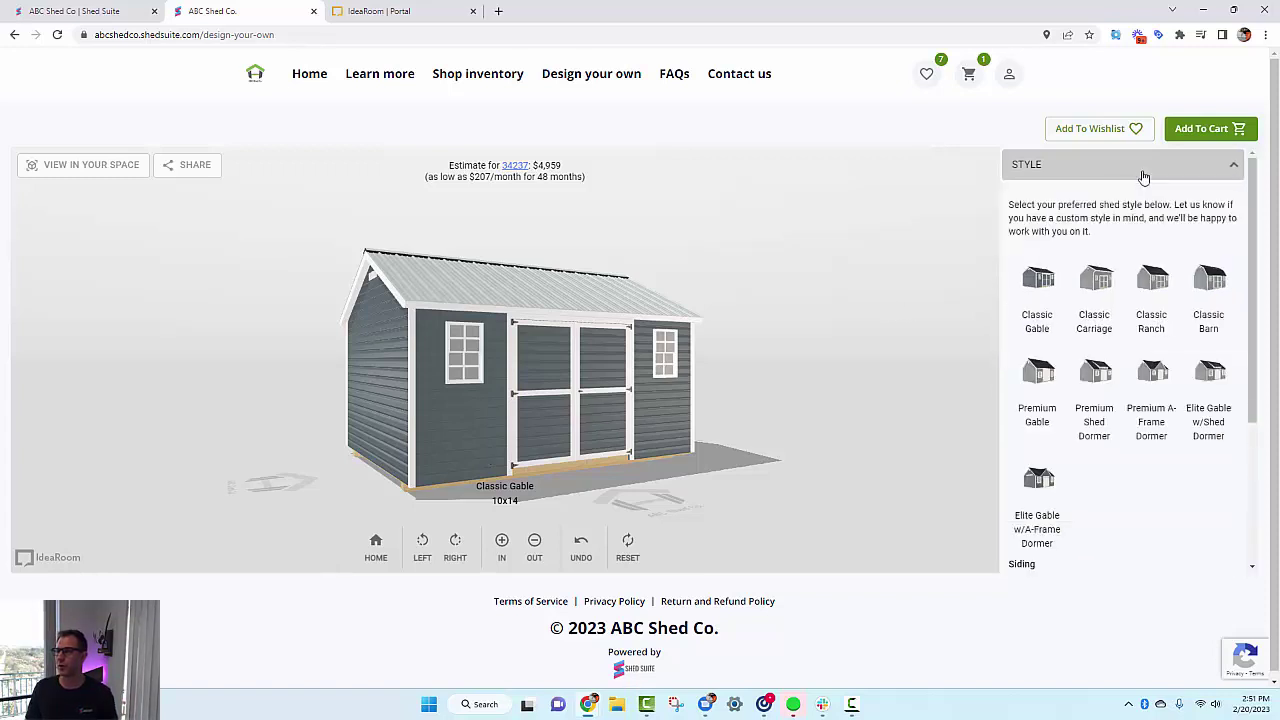
scroll(1194, 294, "down", 1)
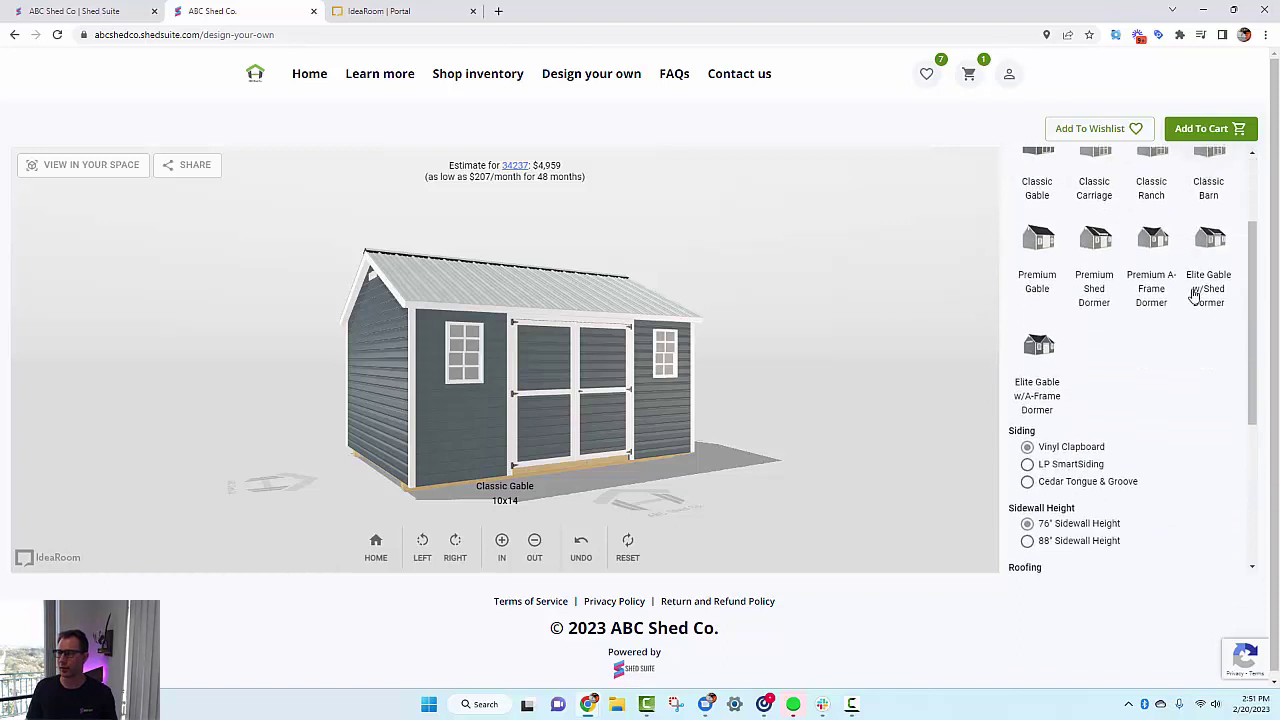
scroll(1086, 434, "down", 1)
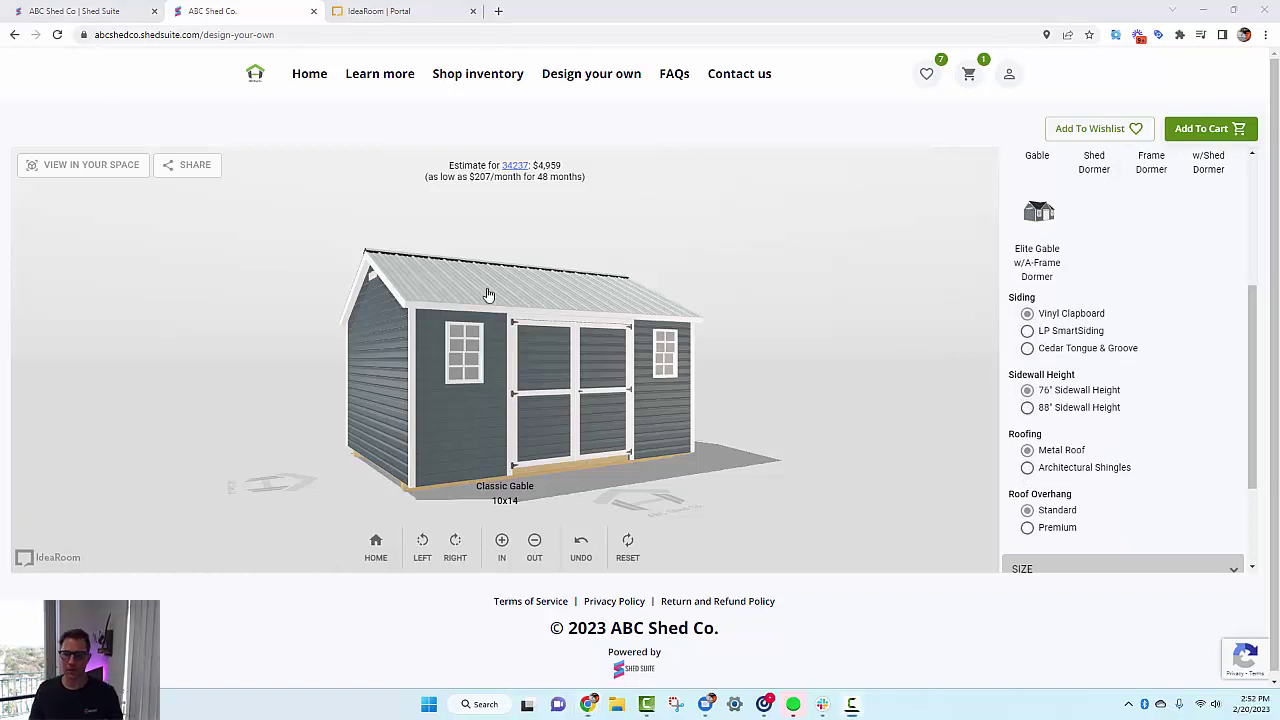
Step: Return to the Shed Suite admin dashboard and scroll to the Unsubmitted Ecommerce Orders list
left_click(102, 14)
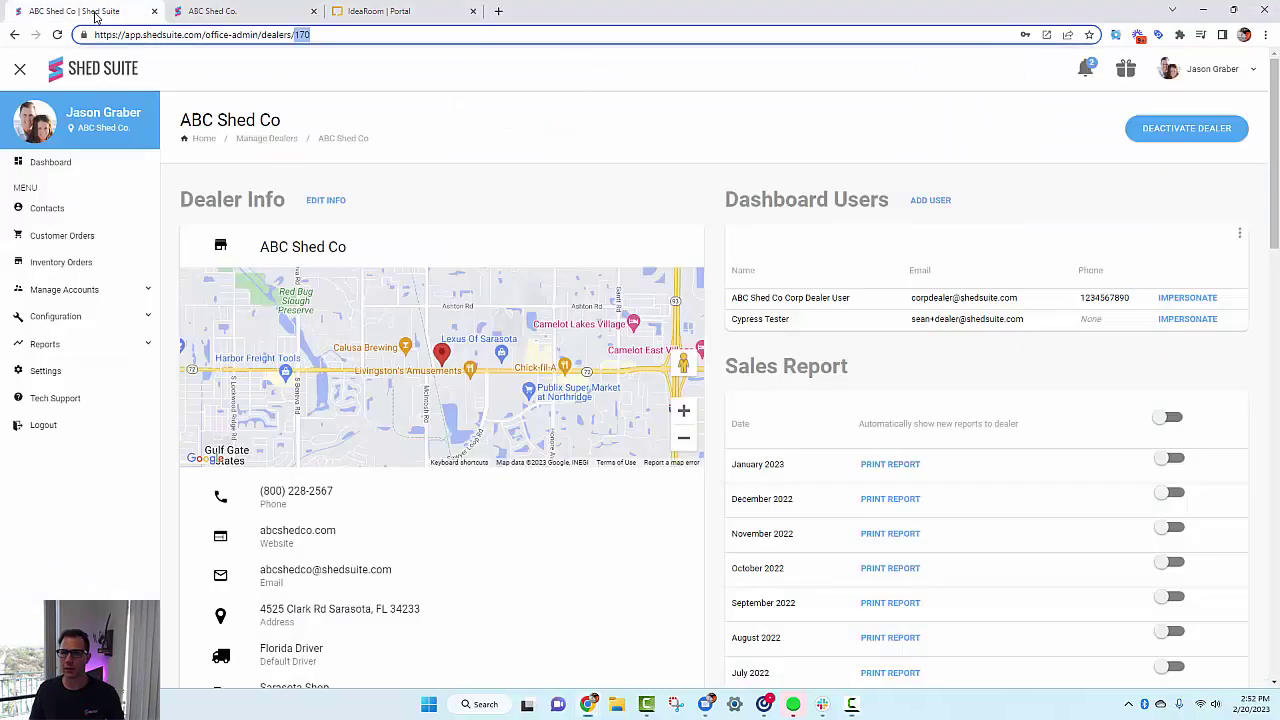
left_click(80, 165)
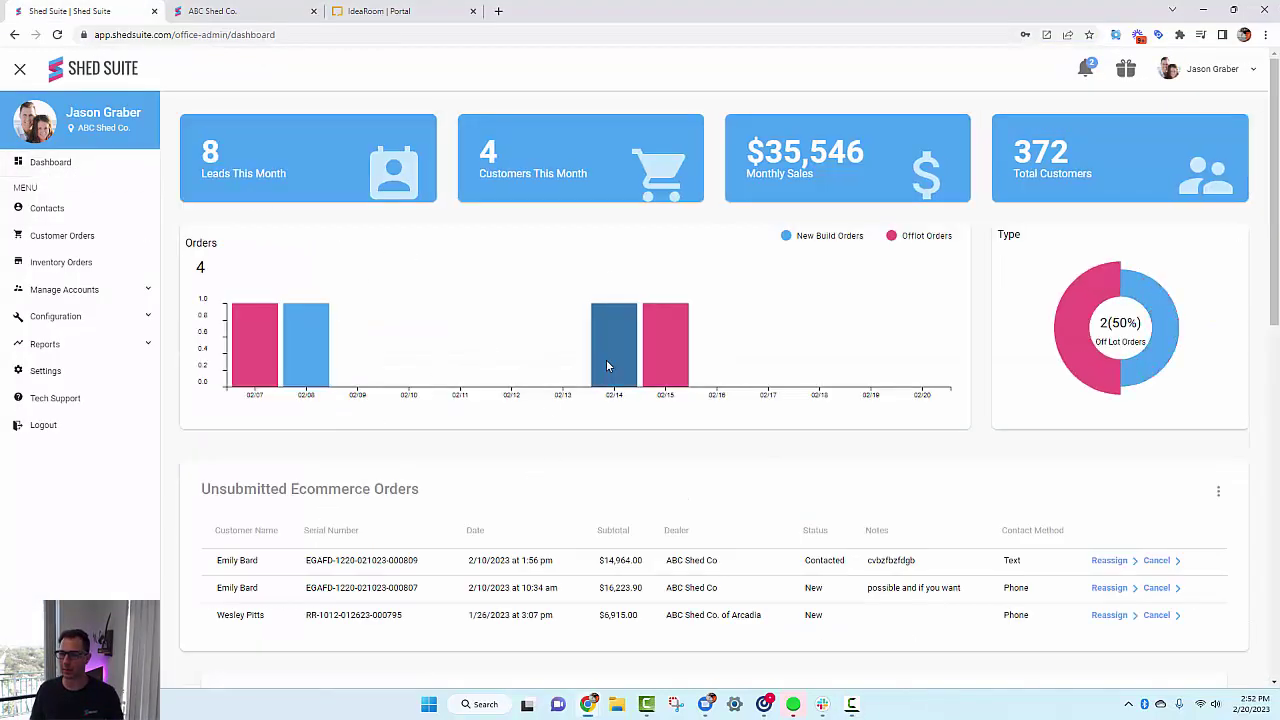
scroll(610, 355, "down", 2)
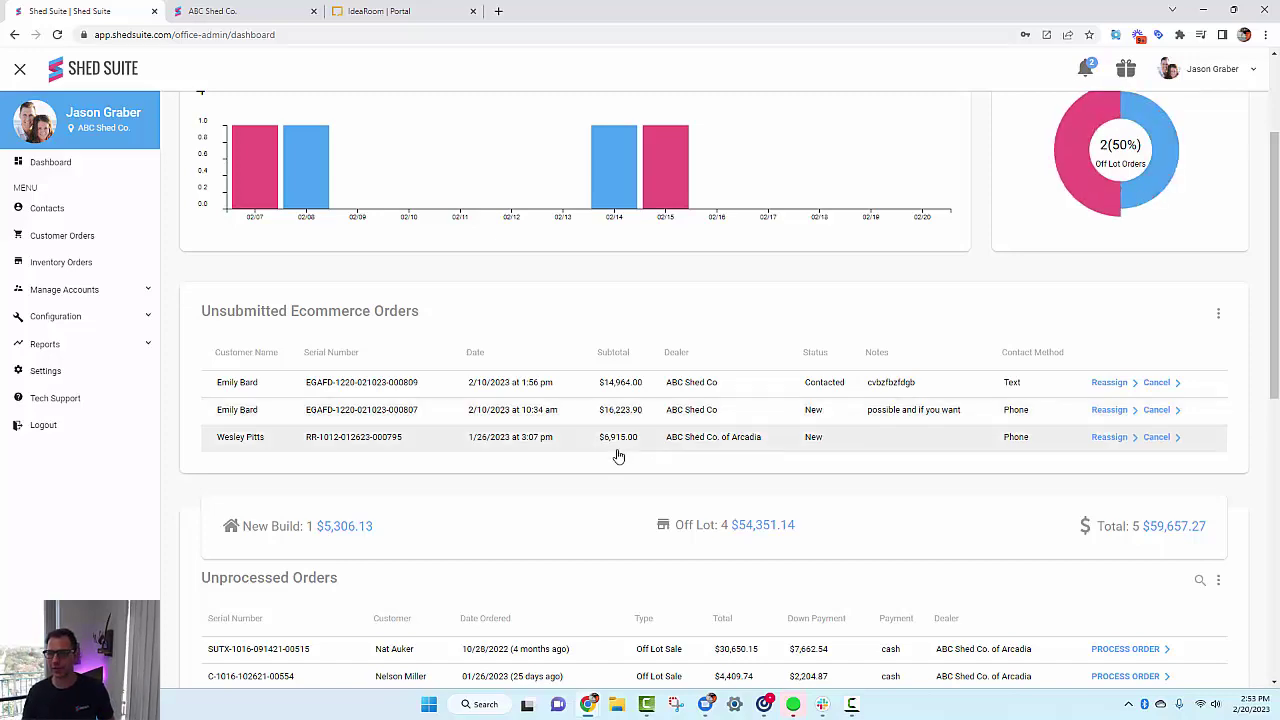
Step: Reassign the $16,223.90 ecommerce order to dealer ABC Shed Co. of Tampa and Tampa Dealer User, and save
left_click(1108, 411)
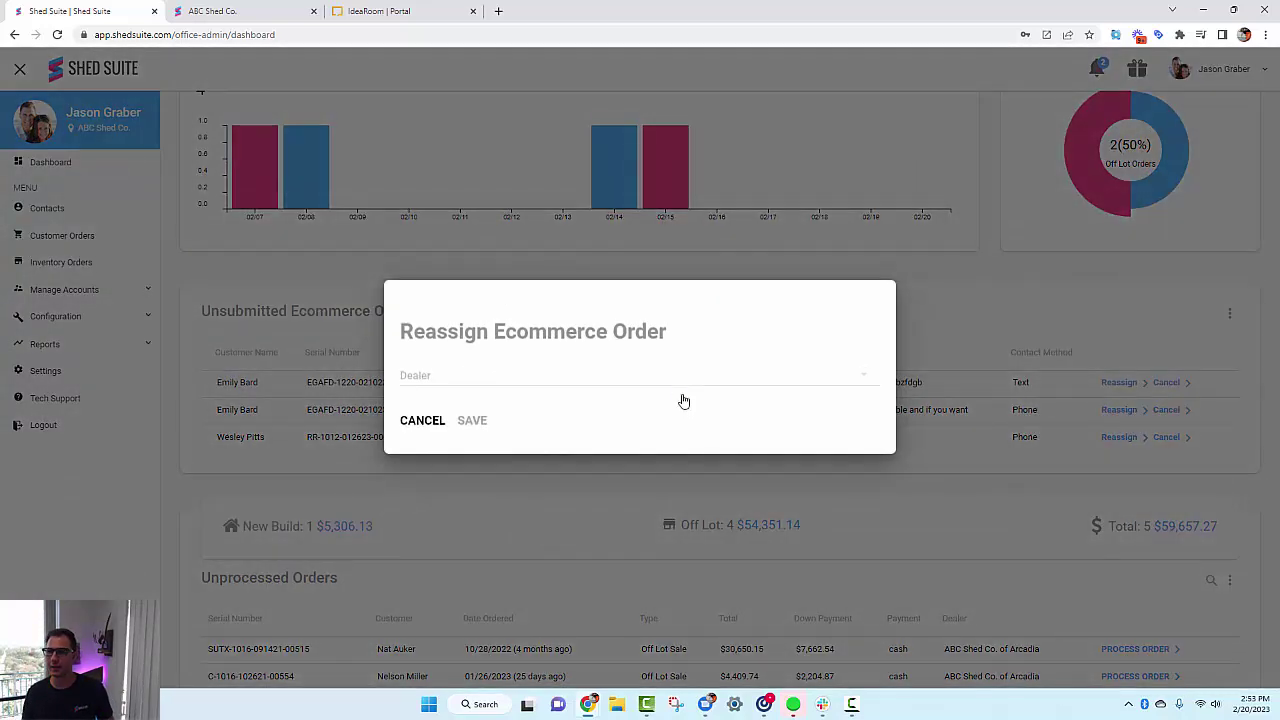
left_click(678, 388)
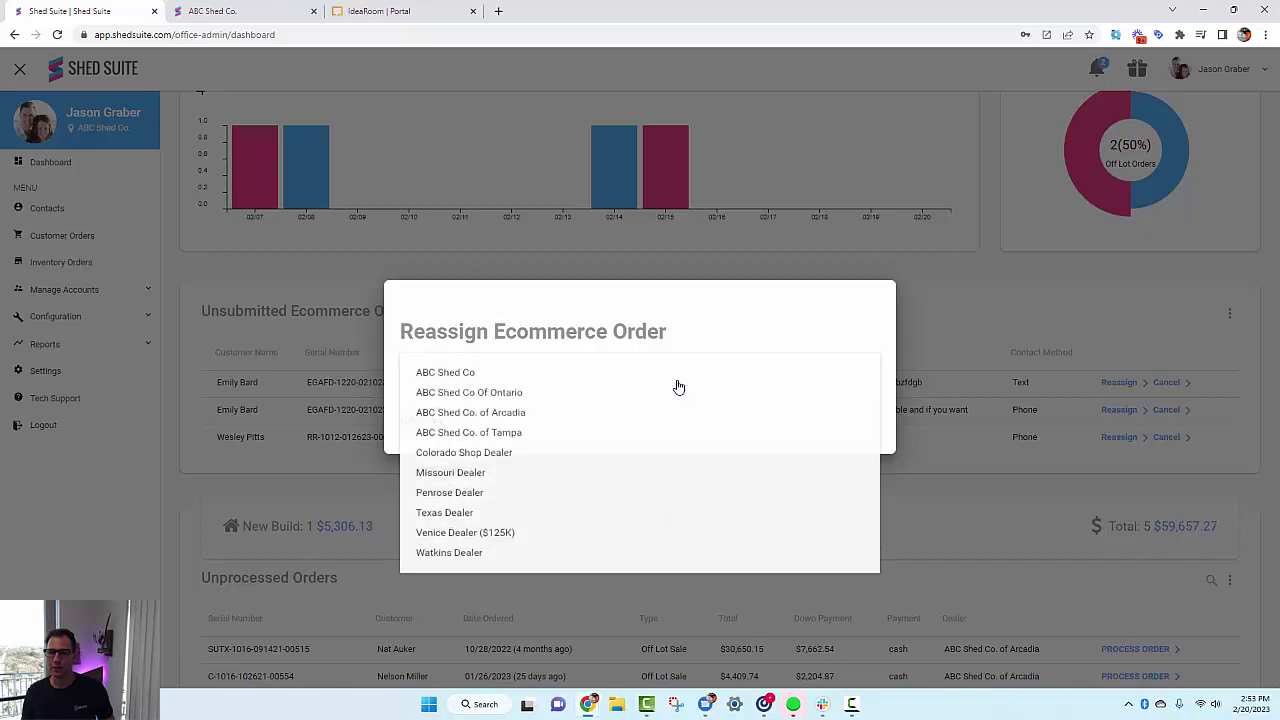
left_click(521, 439)
left_click(482, 416)
left_click(472, 406)
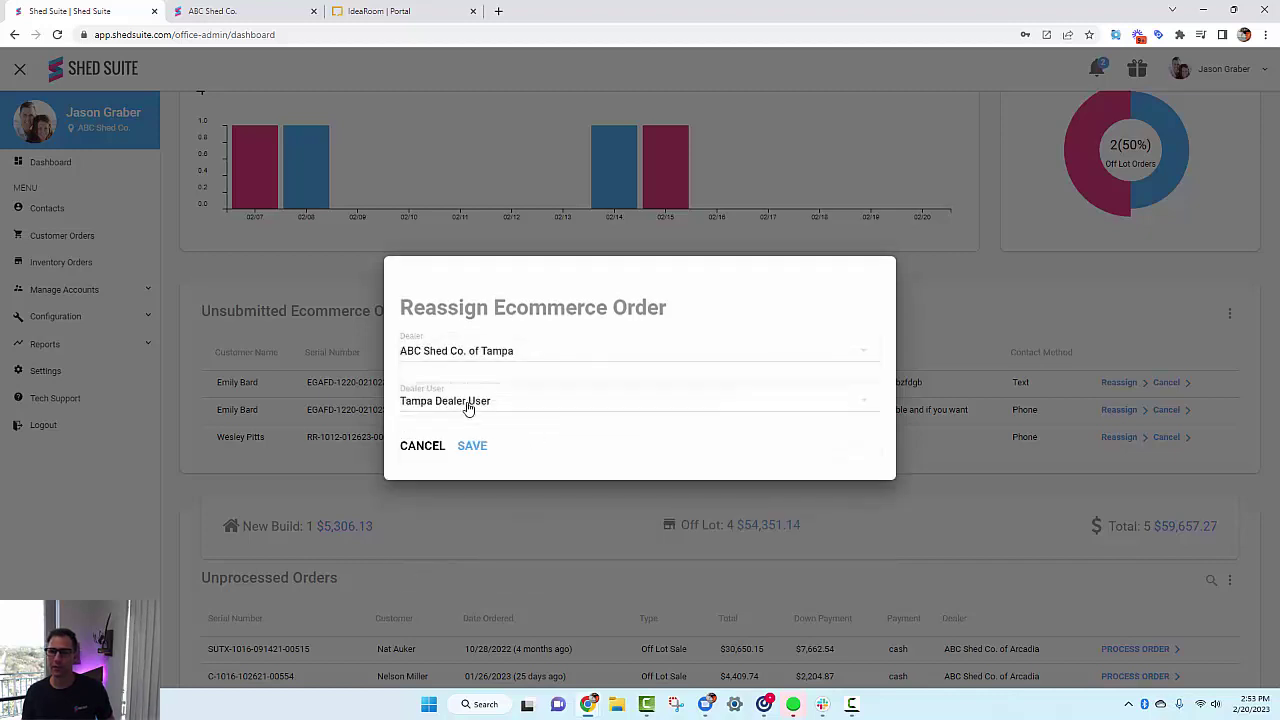
left_click(472, 450)
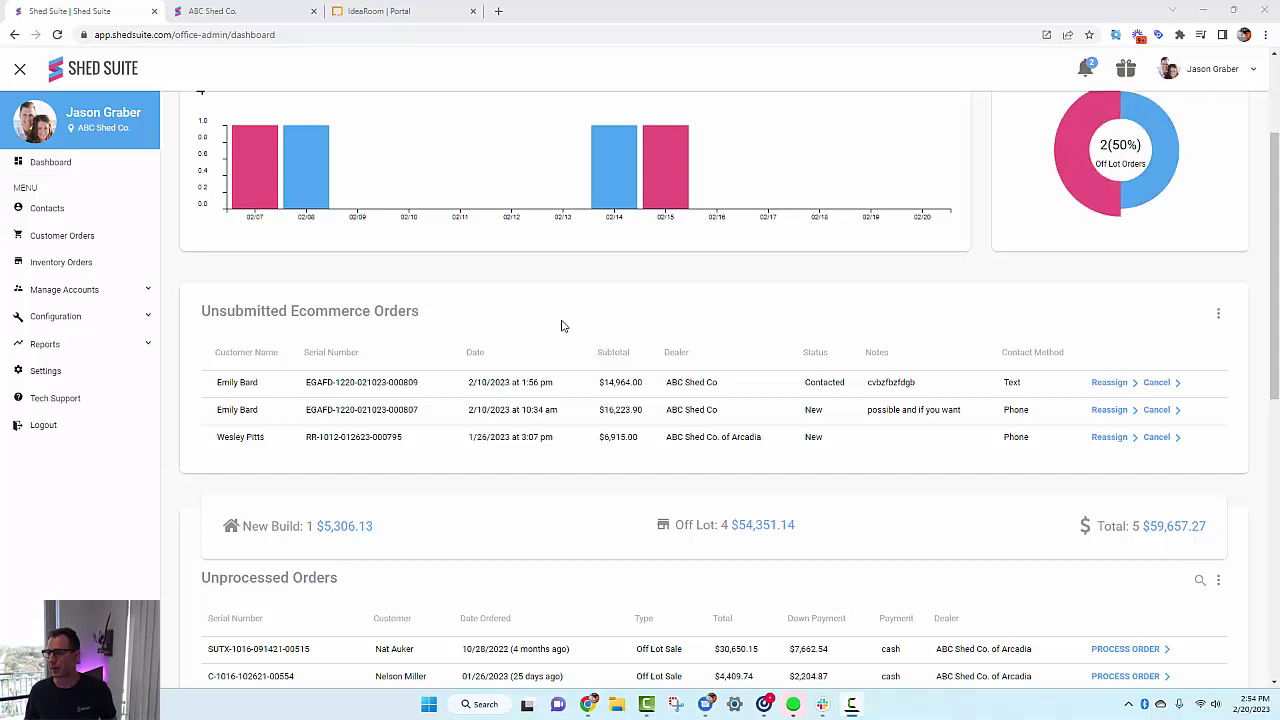
scroll(561, 325, "up", 2)
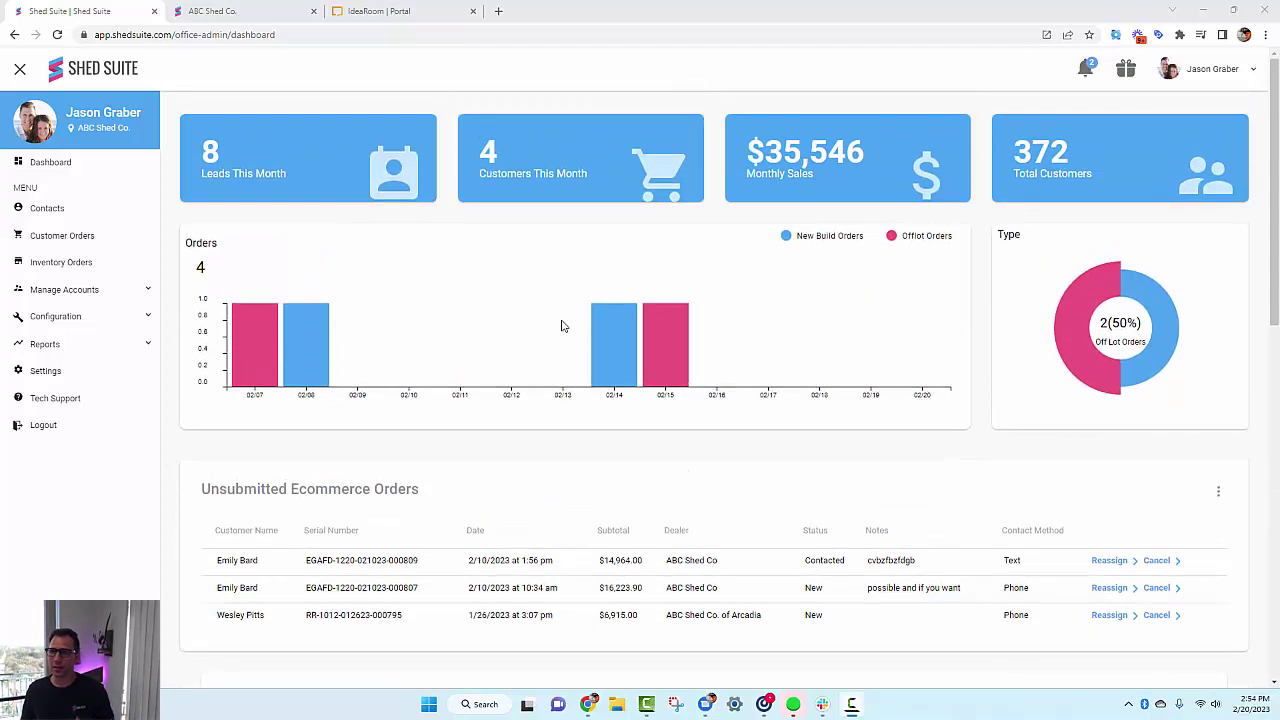